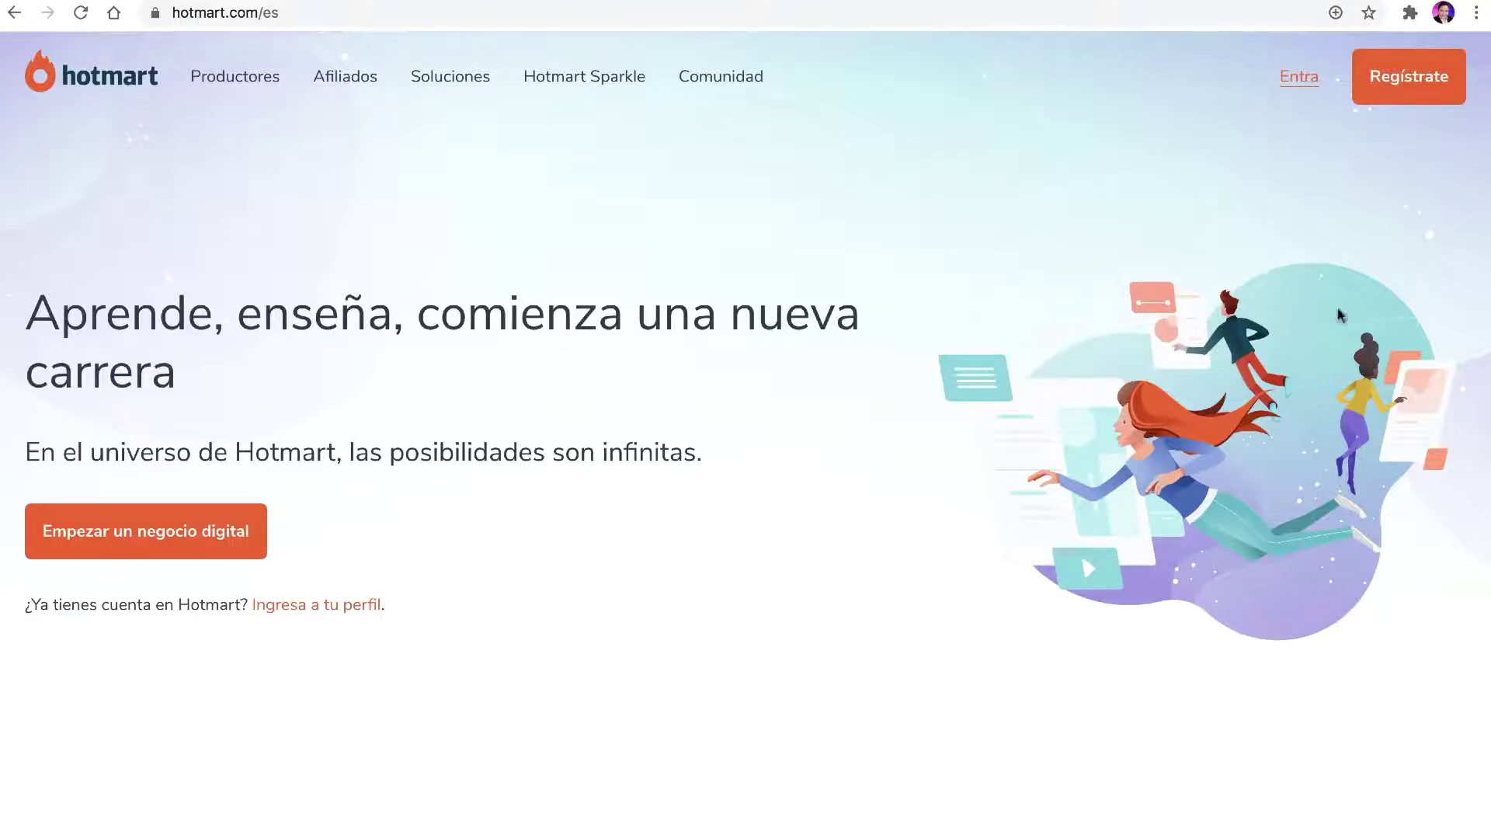
# Step: Sign in to Hotmart and list your produced products under Productos > Soy Productor(a)
pyautogui.click(1294, 86)
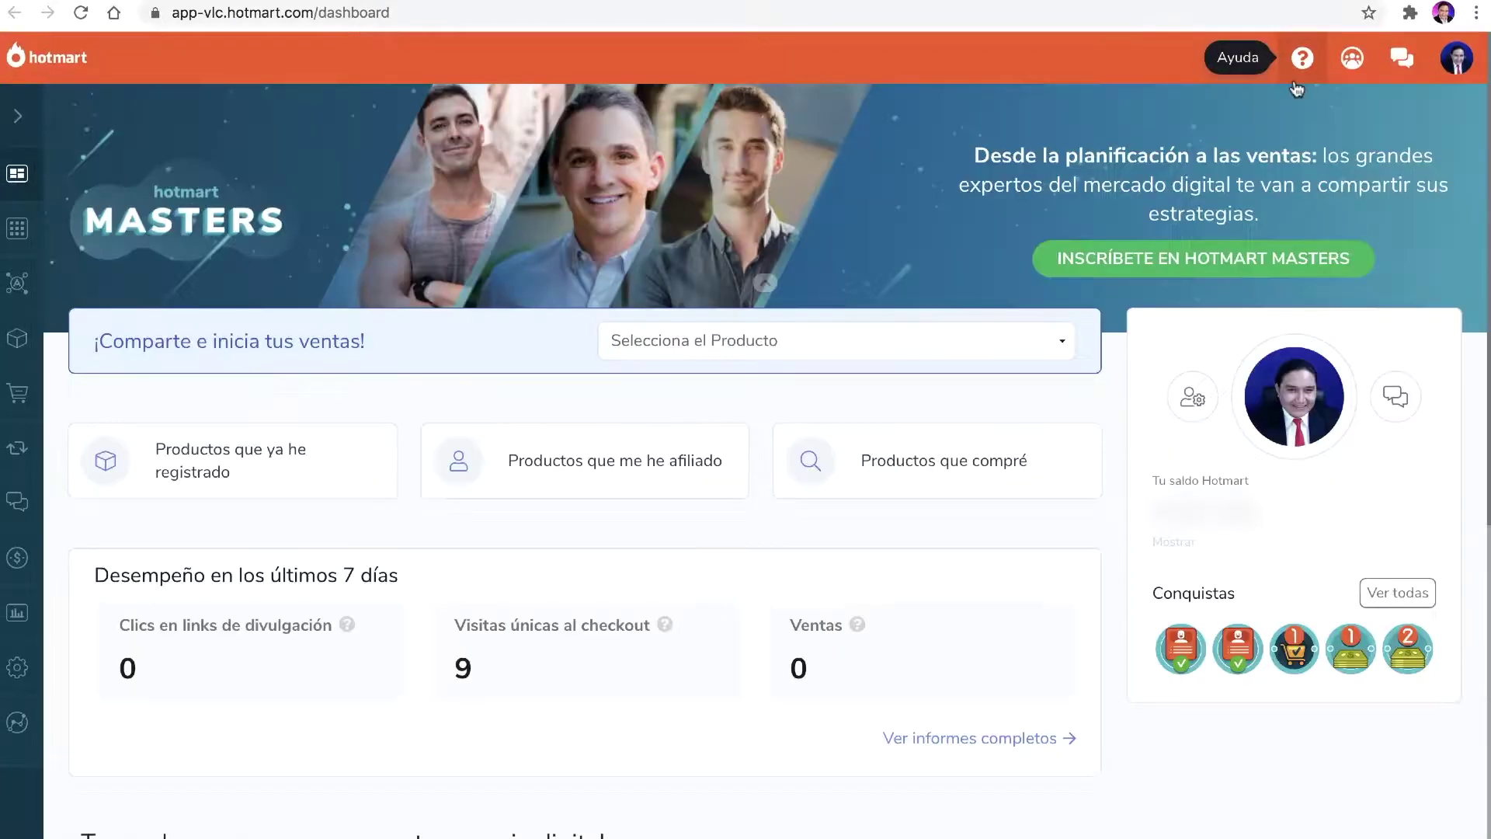
pyautogui.moveTo(24, 249)
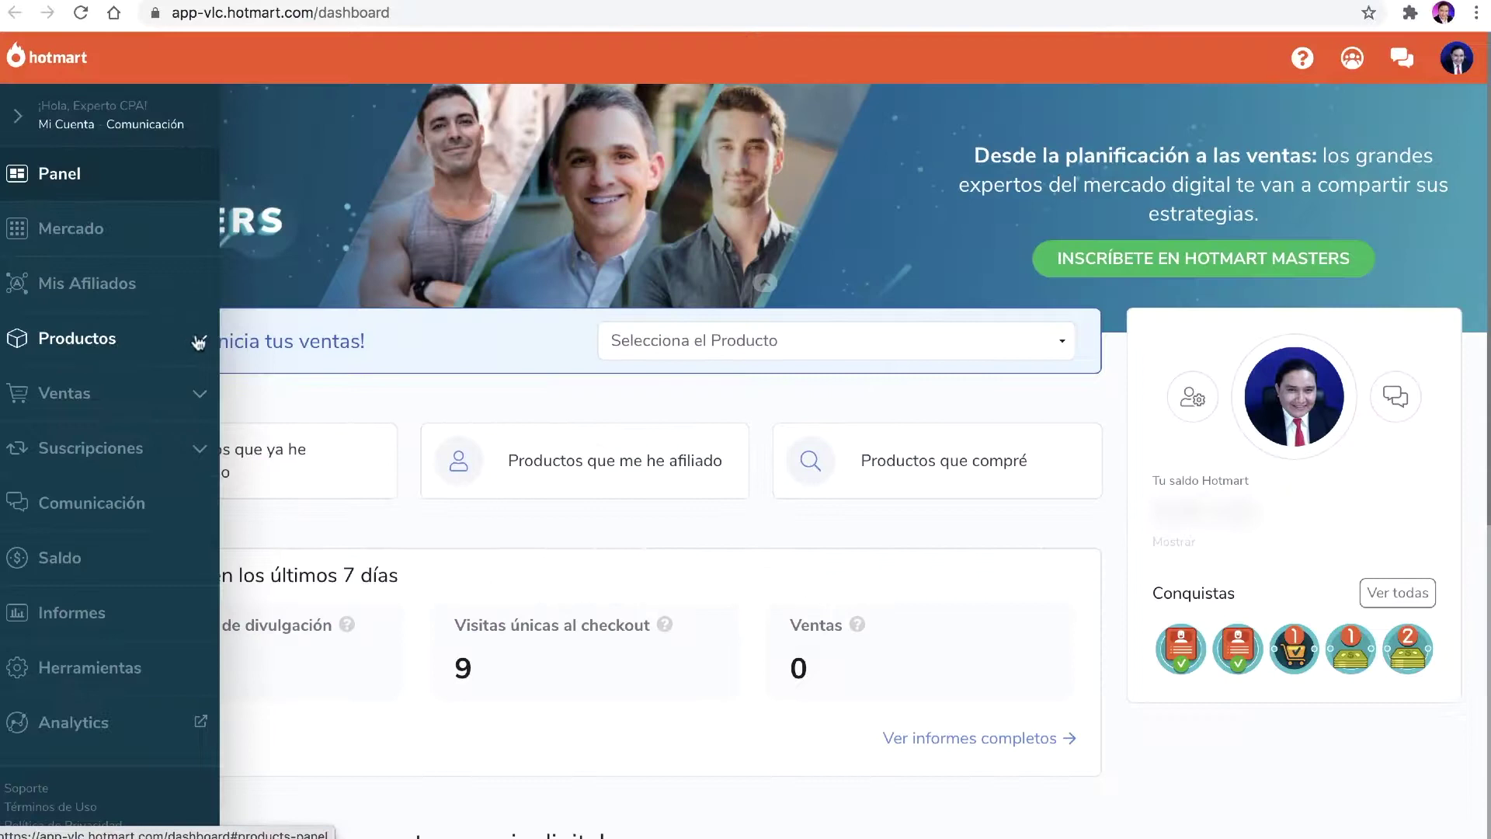
pyautogui.click(199, 343)
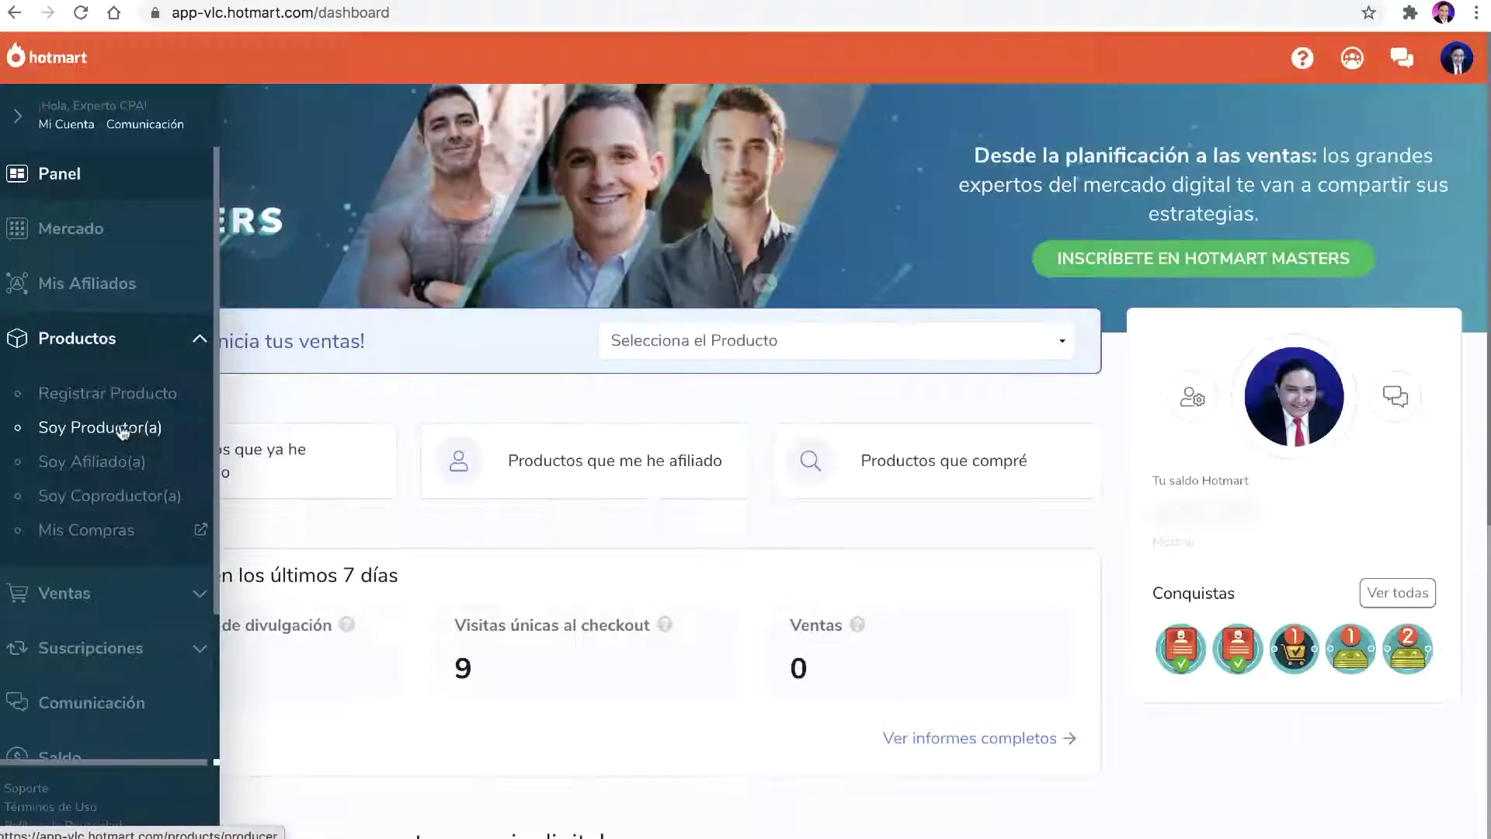
pyautogui.click(122, 429)
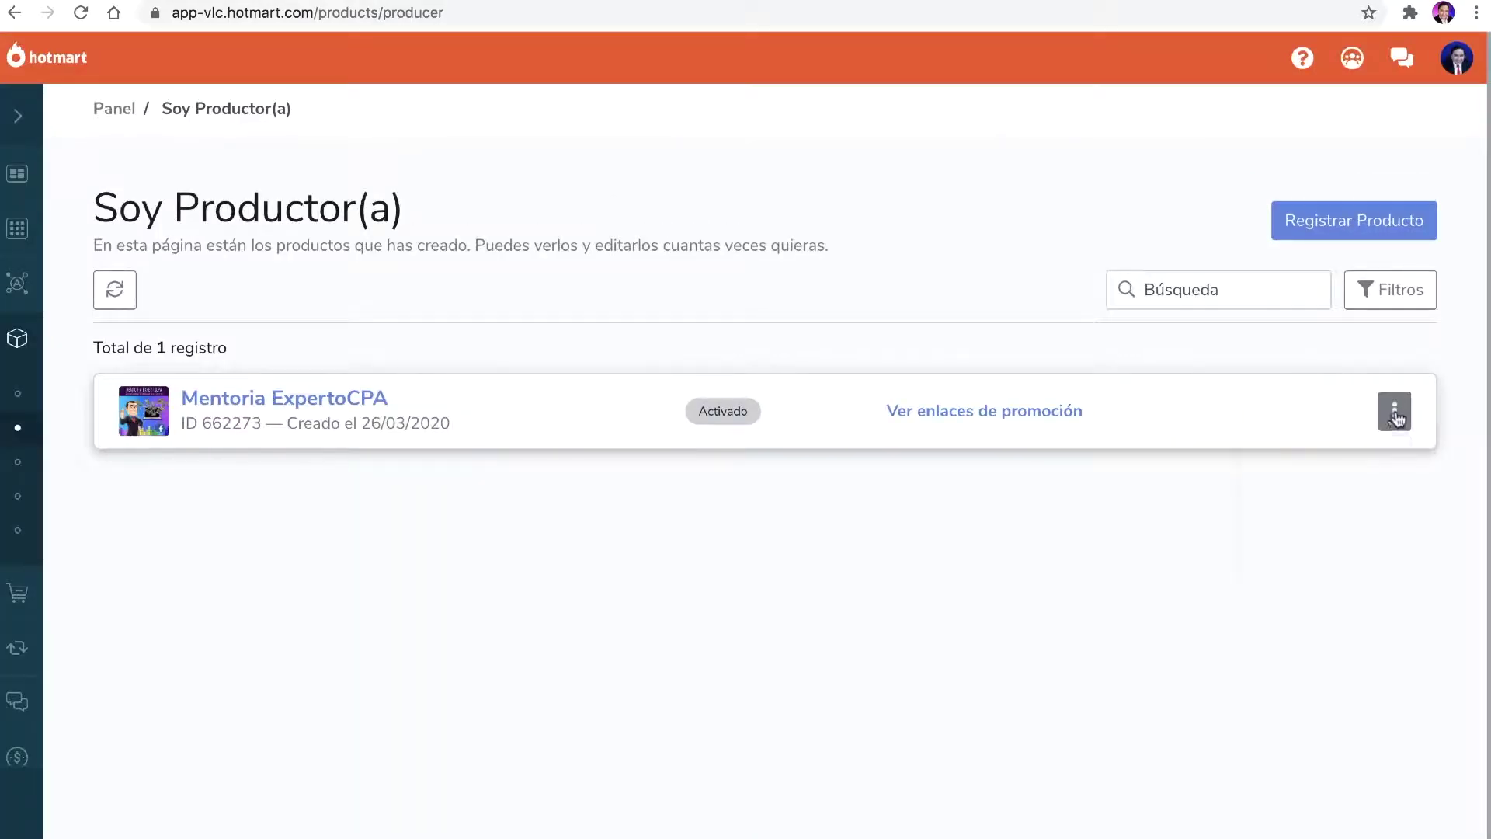
# Step: Edit Mentoria ExpertoCPA to use Área de Miembros Hotmart instead of the external members area
pyautogui.click(1395, 421)
pyautogui.click(1283, 460)
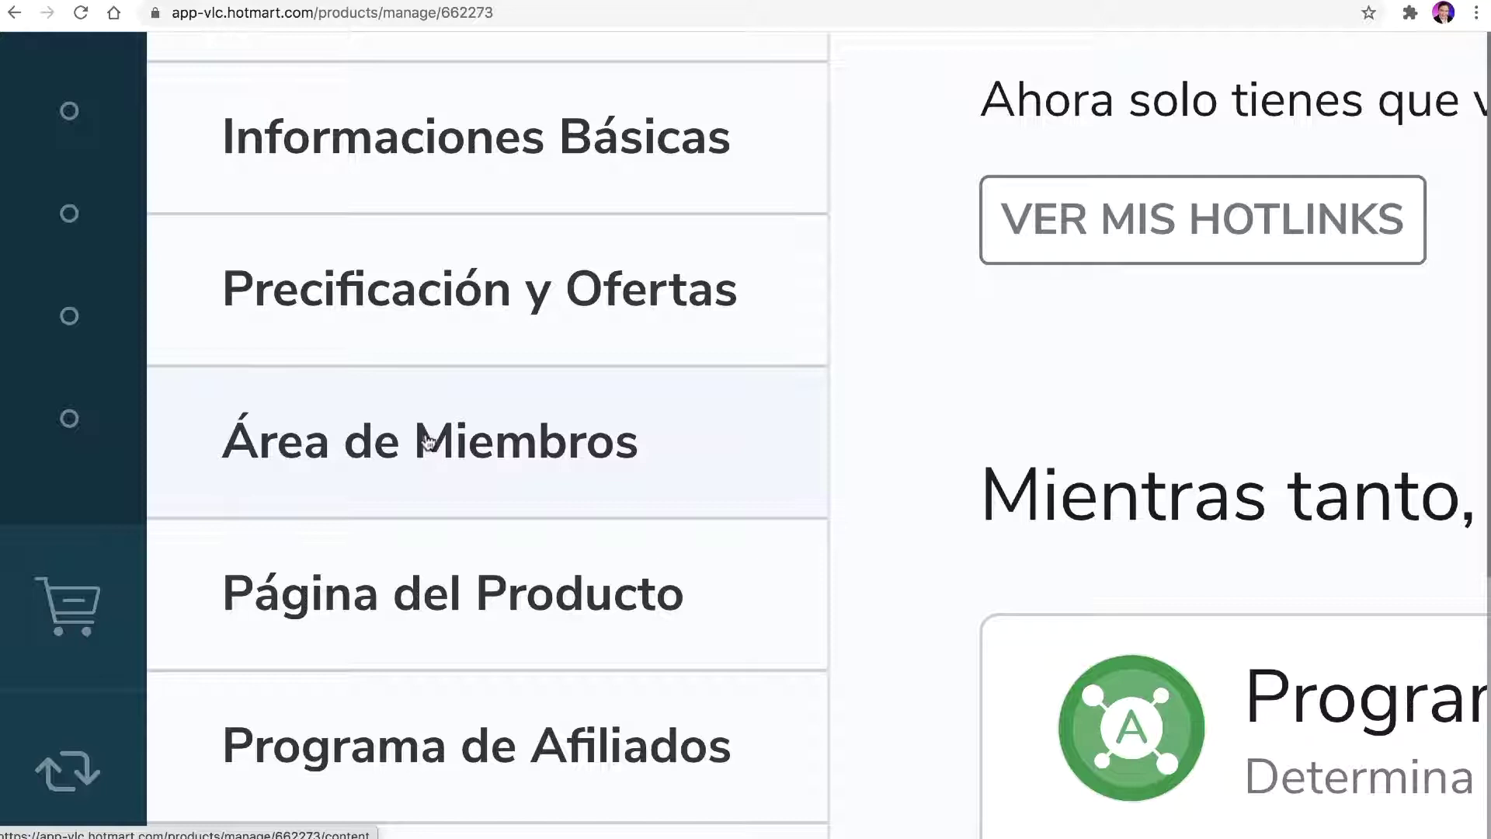
pyautogui.click(392, 443)
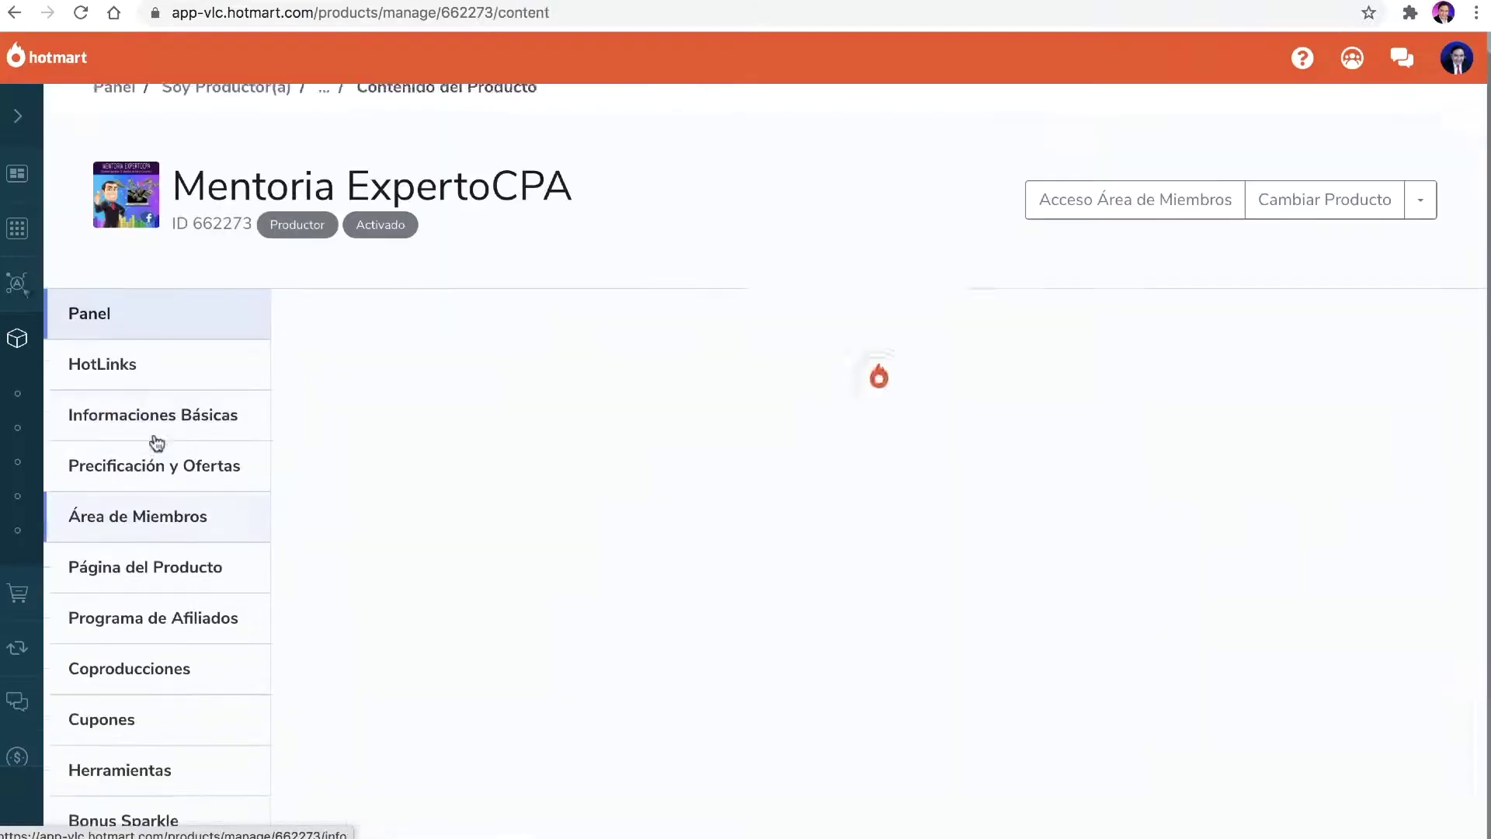
pyautogui.scroll(-3, 893, 505)
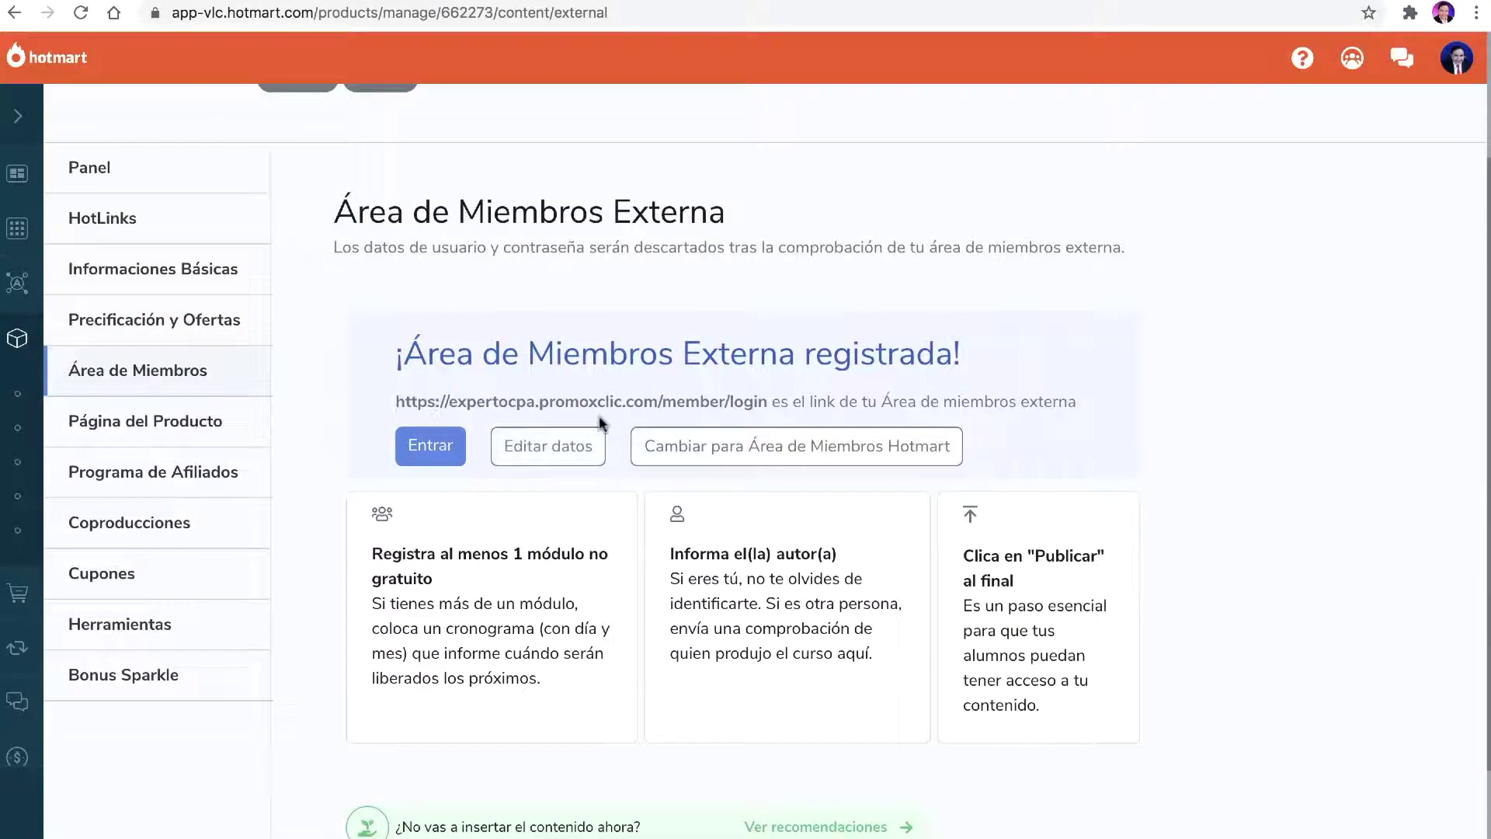
pyautogui.moveTo(458, 400); pyautogui.dragTo(662, 401)
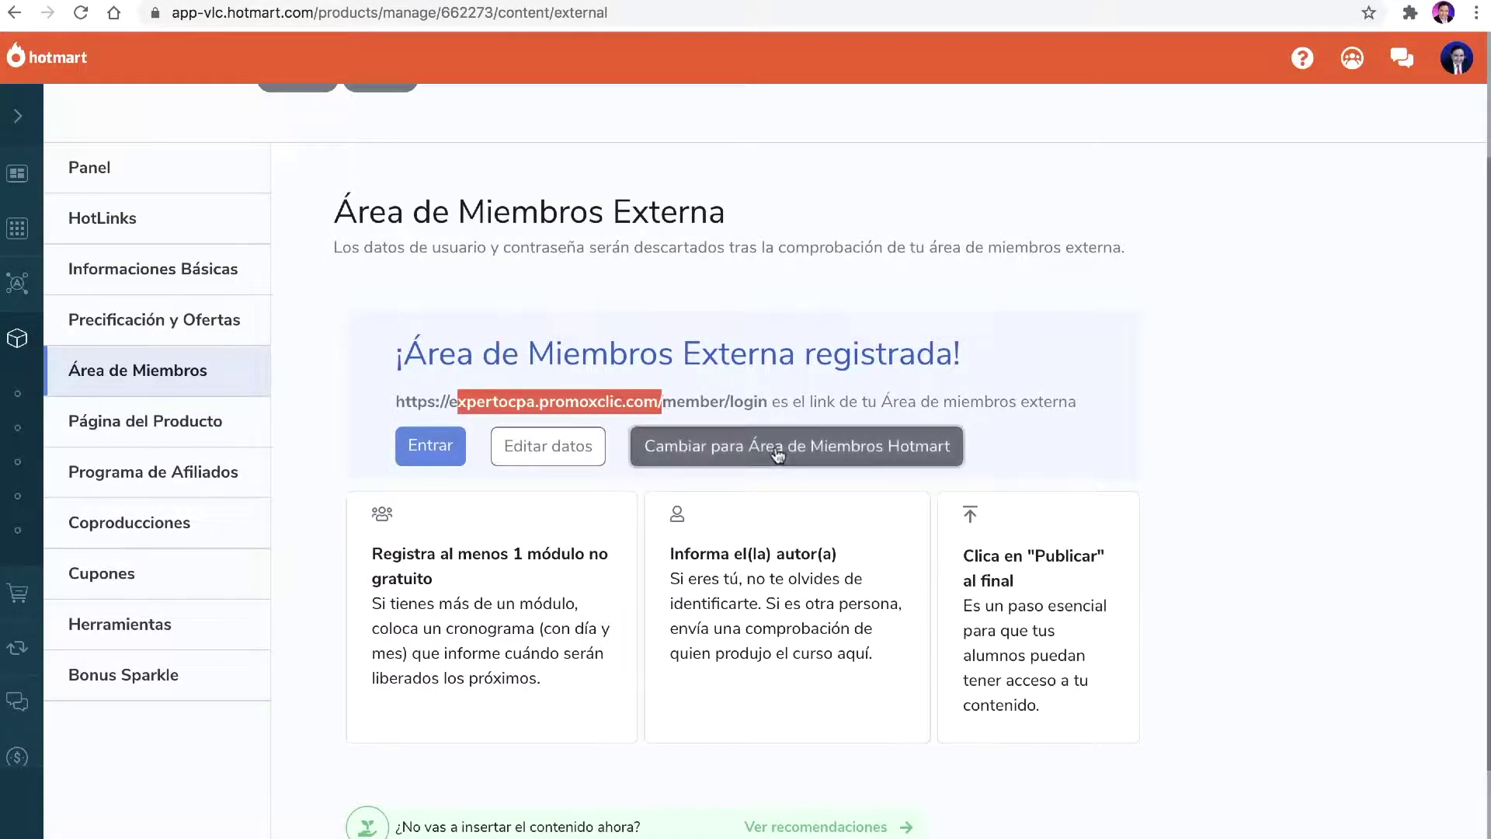
pyautogui.click(777, 455)
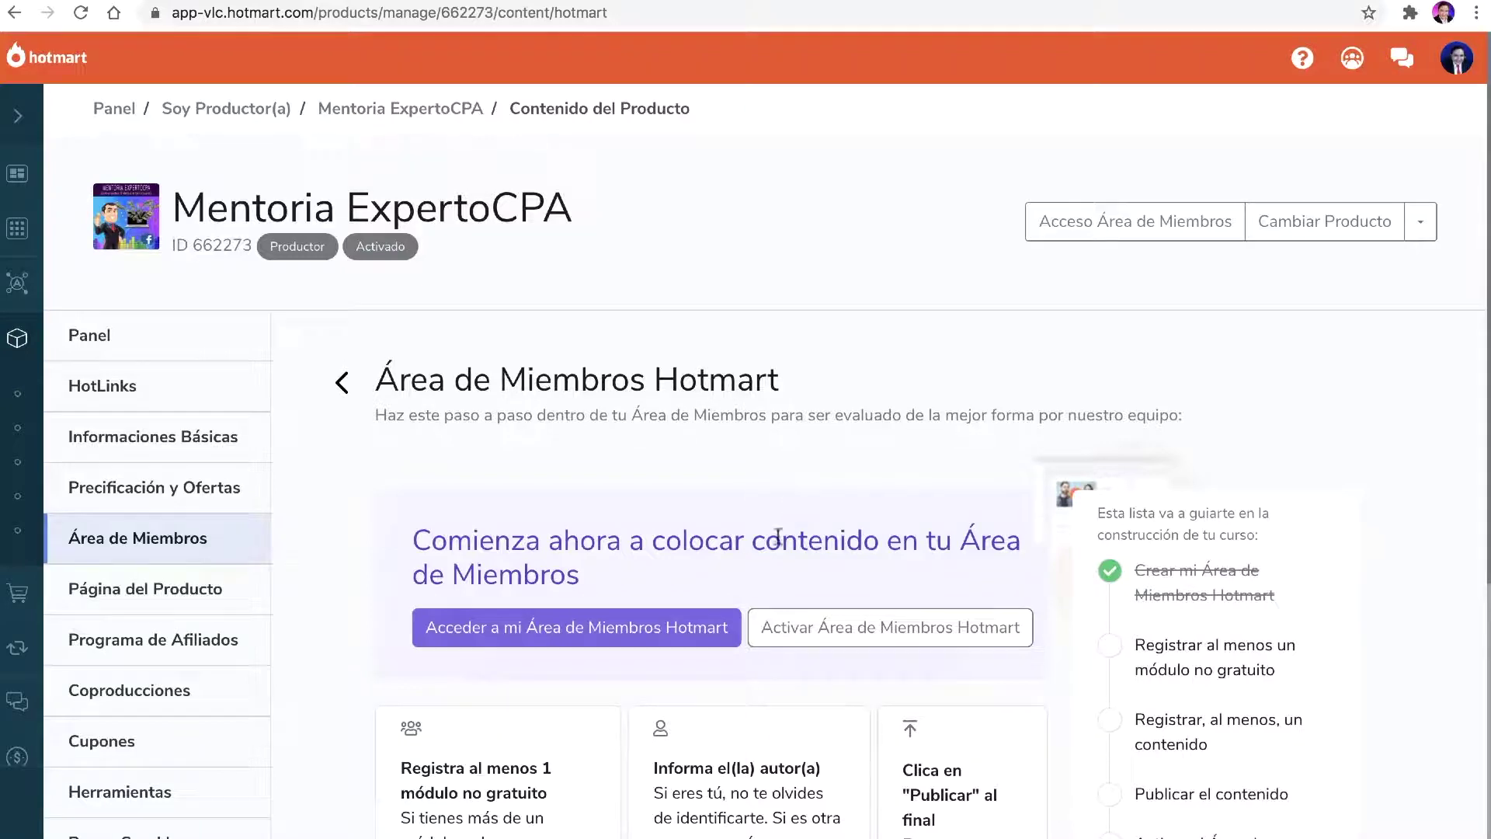
pyautogui.scroll(-1, 506, 549)
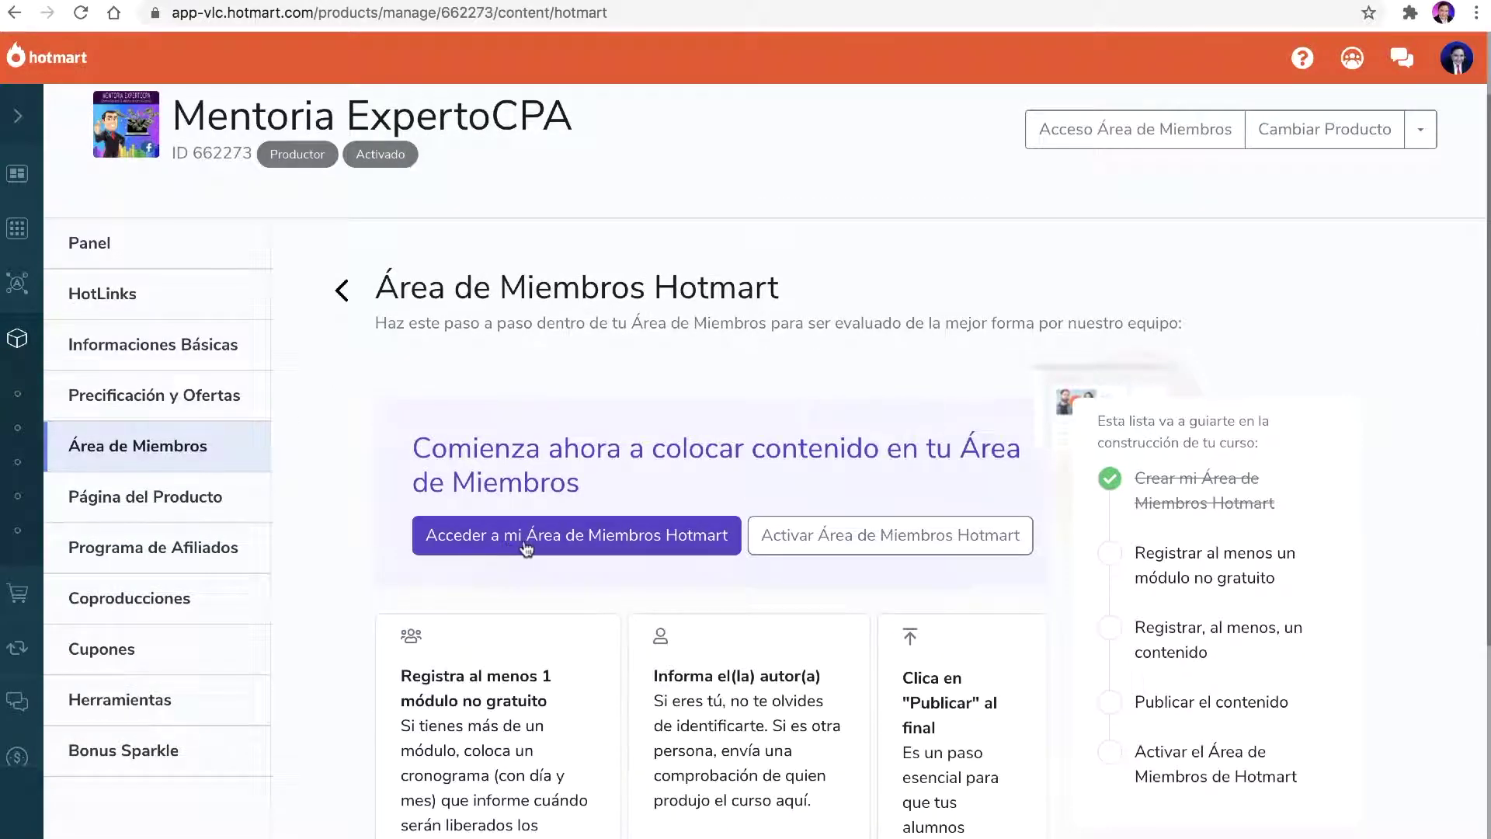
# Step: Enter the Mentoria ExpertoCPA Hotmart Club admin, check Ver como, and open the empty Usuarios list
pyautogui.click(527, 542)
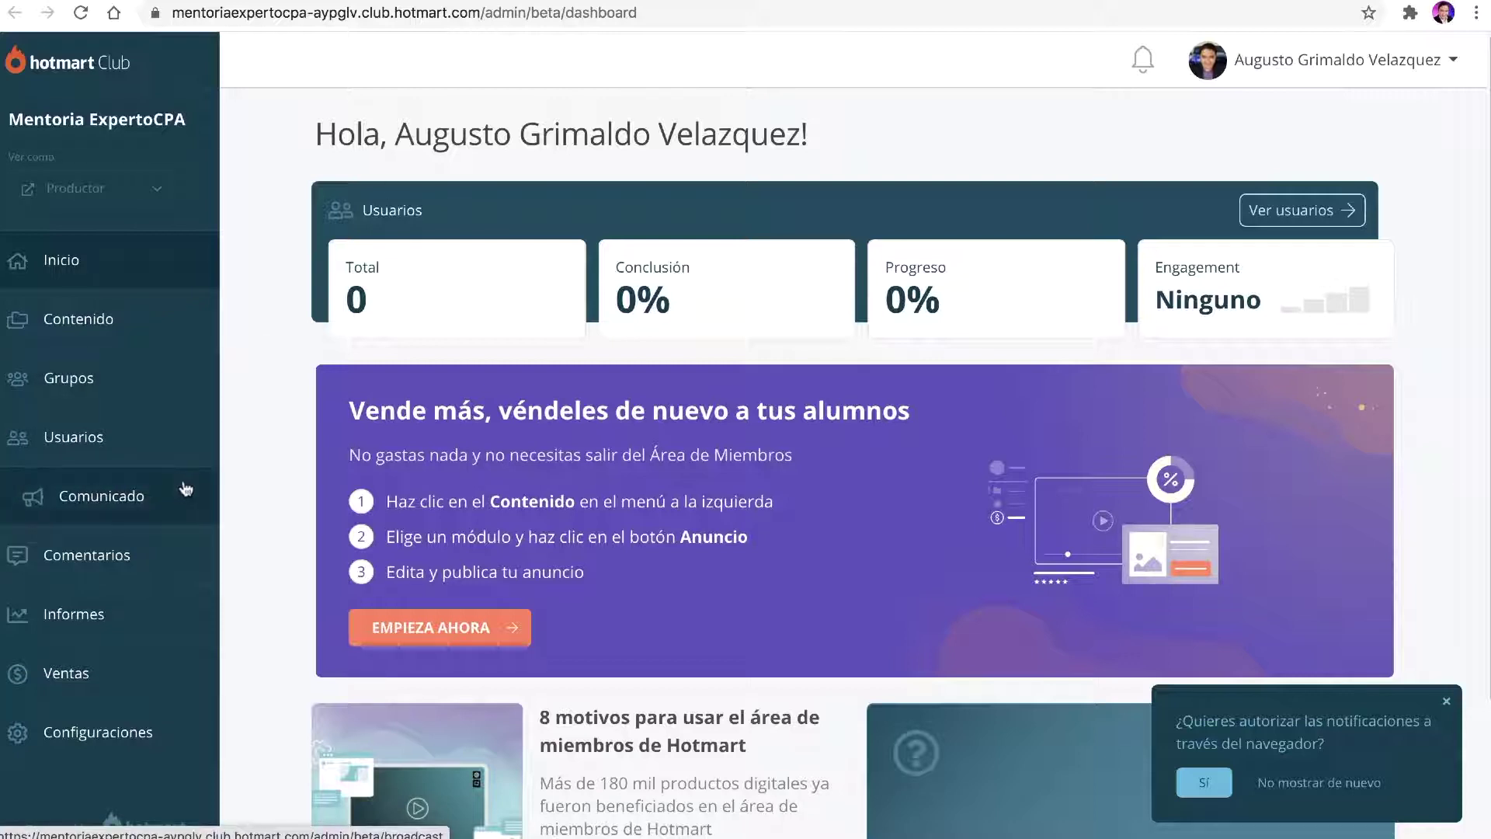
pyautogui.scroll(5, 140, 200)
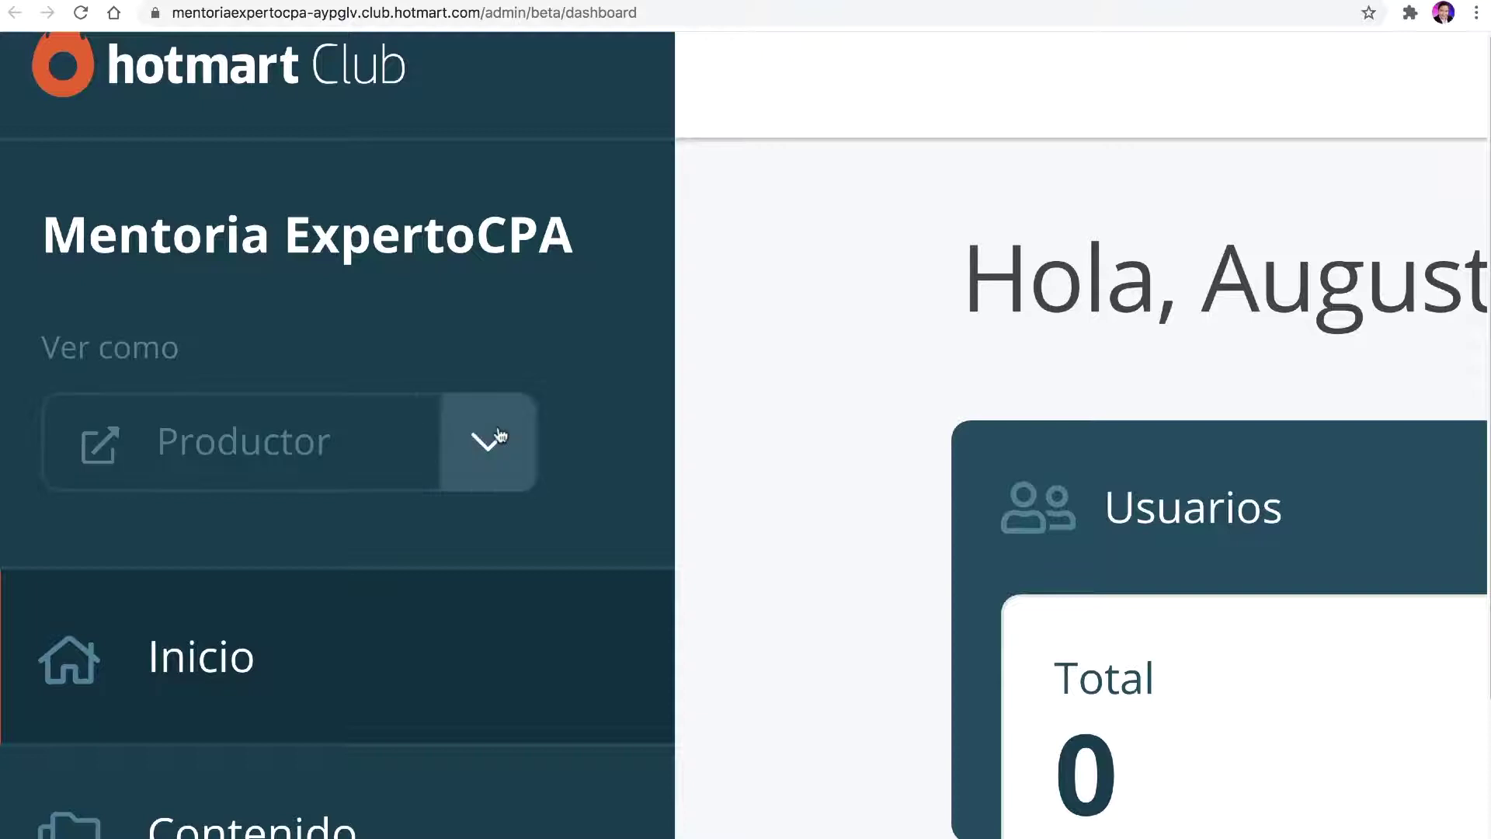
pyautogui.click(497, 438)
pyautogui.scroll(-5, 501, 435)
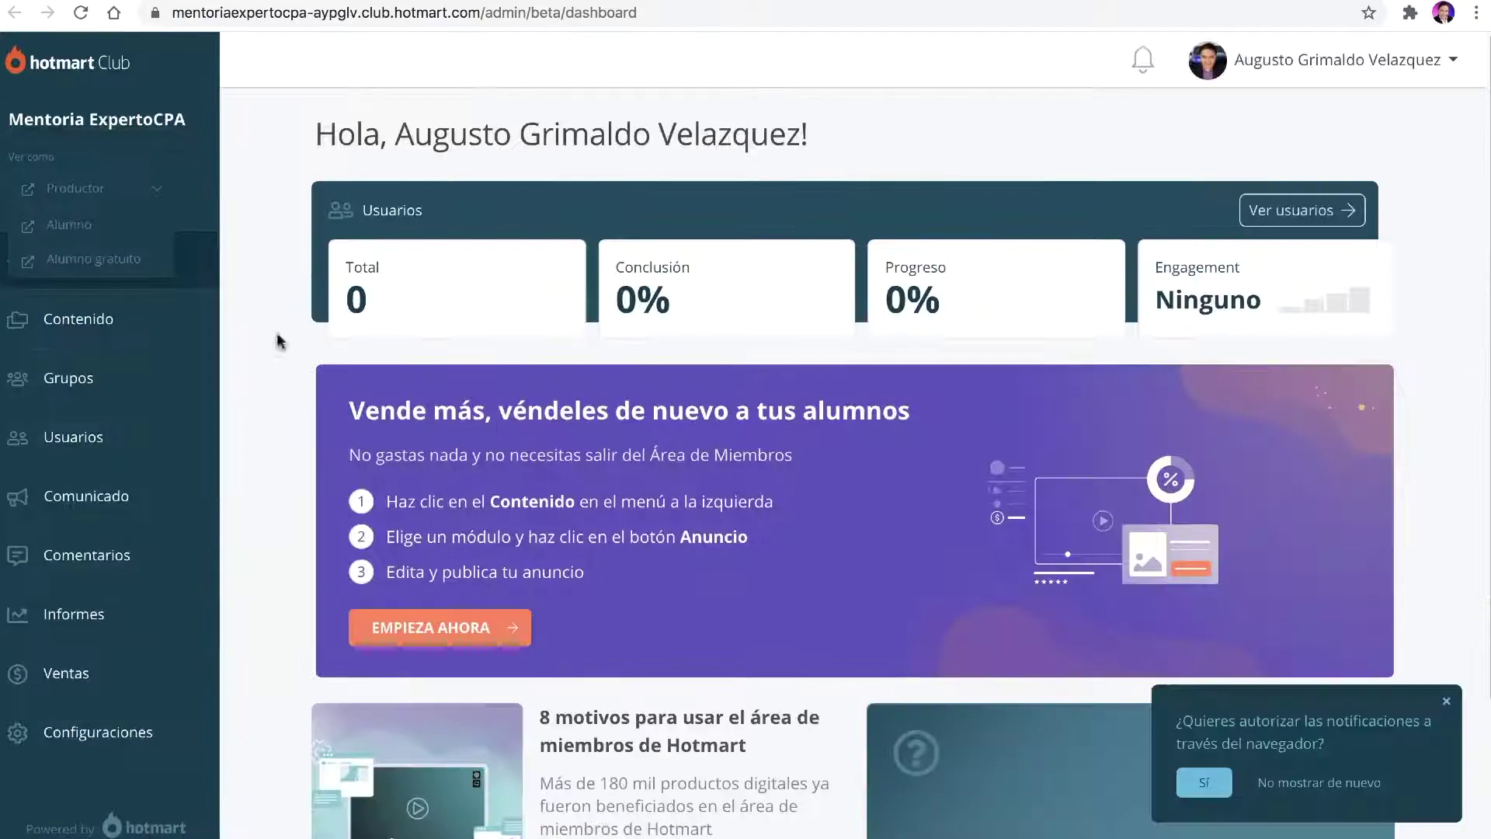
pyautogui.click(157, 188)
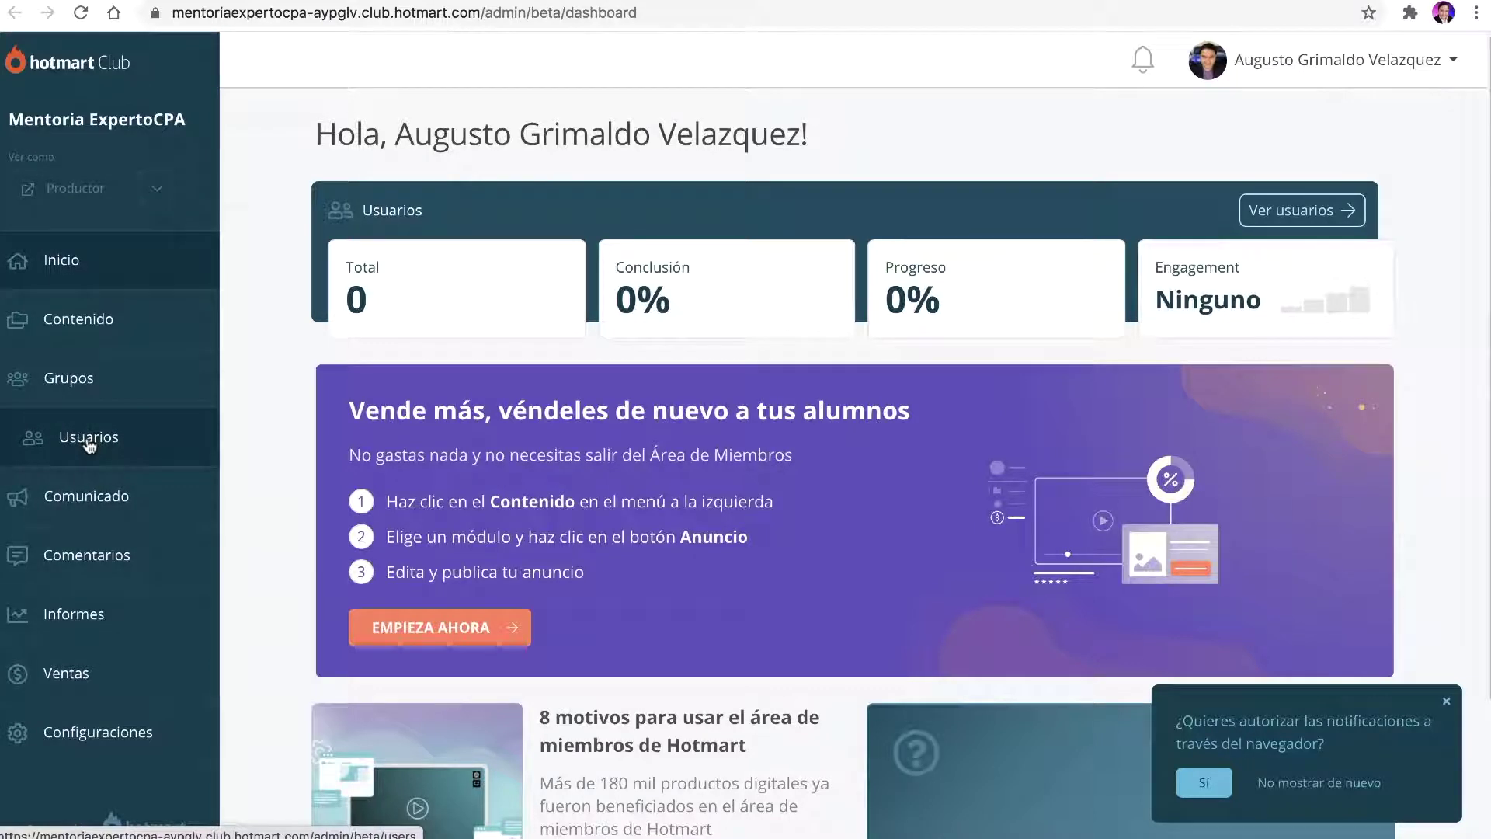
pyautogui.click(89, 439)
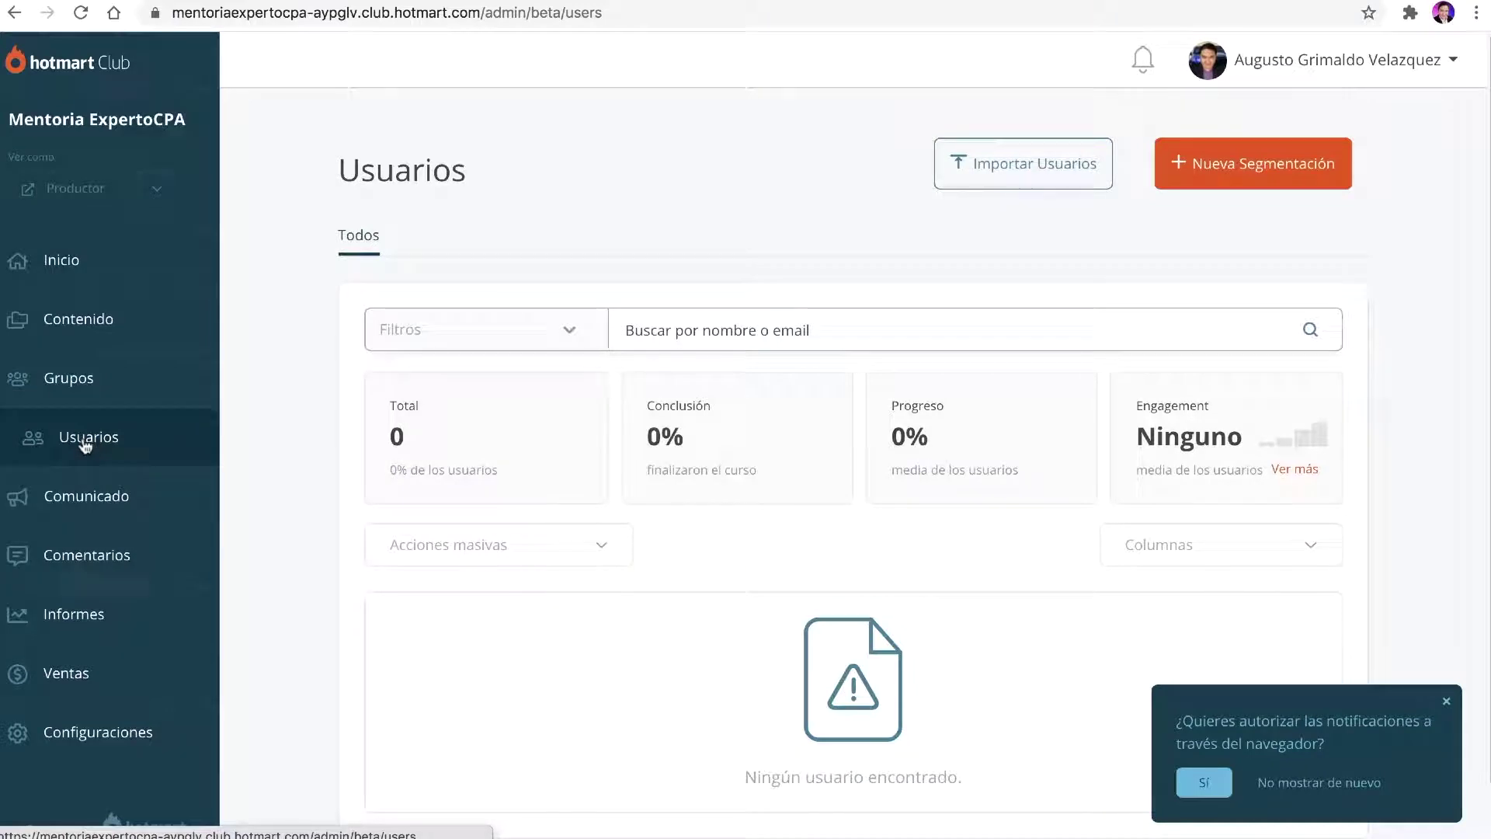
# Step: Open the Importar Usuarios form to its Importar manualmente section
pyautogui.click(1008, 172)
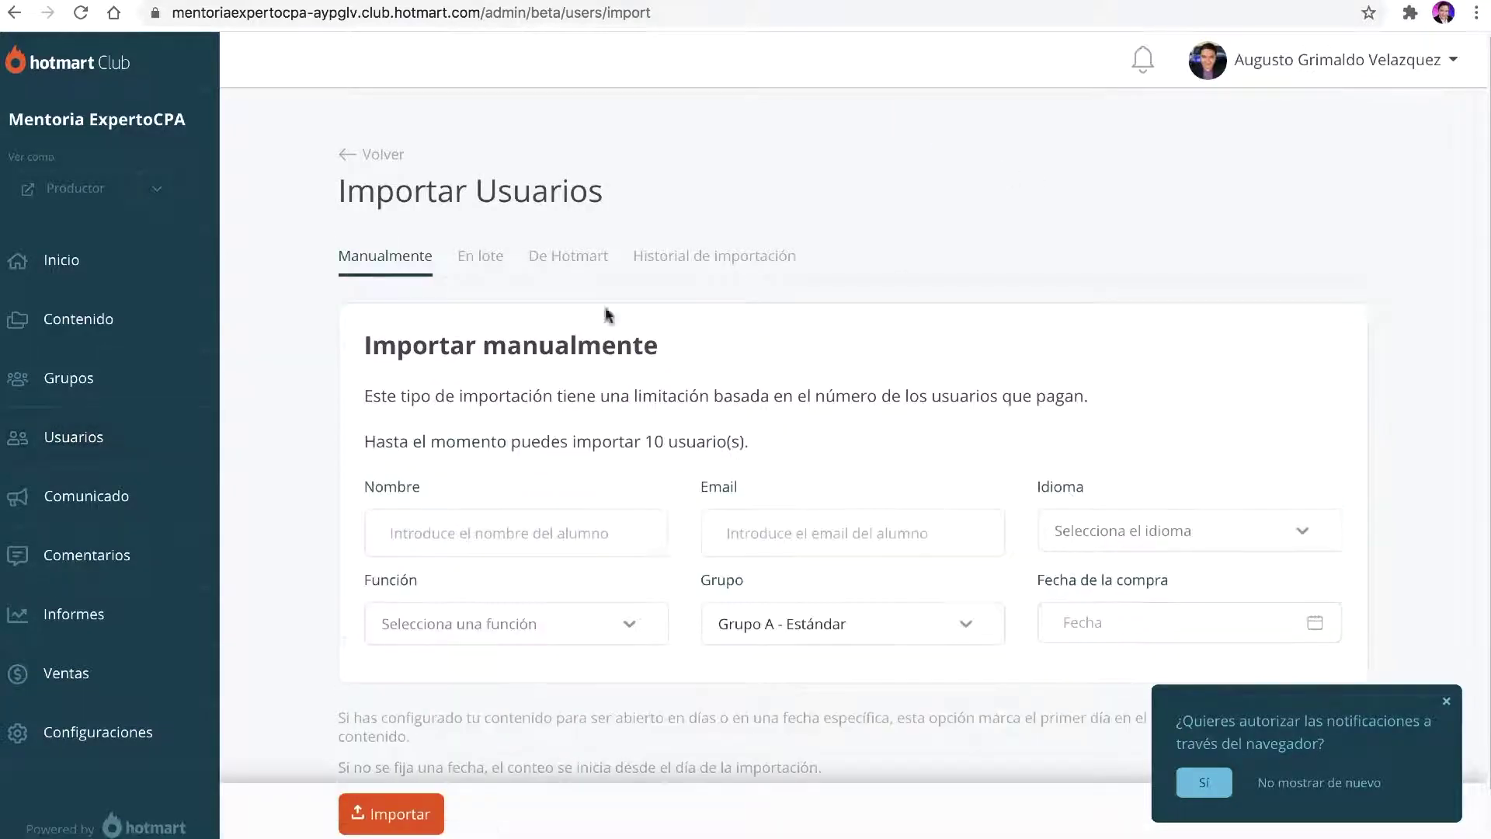
pyautogui.moveTo(396, 350); pyautogui.dragTo(683, 351)
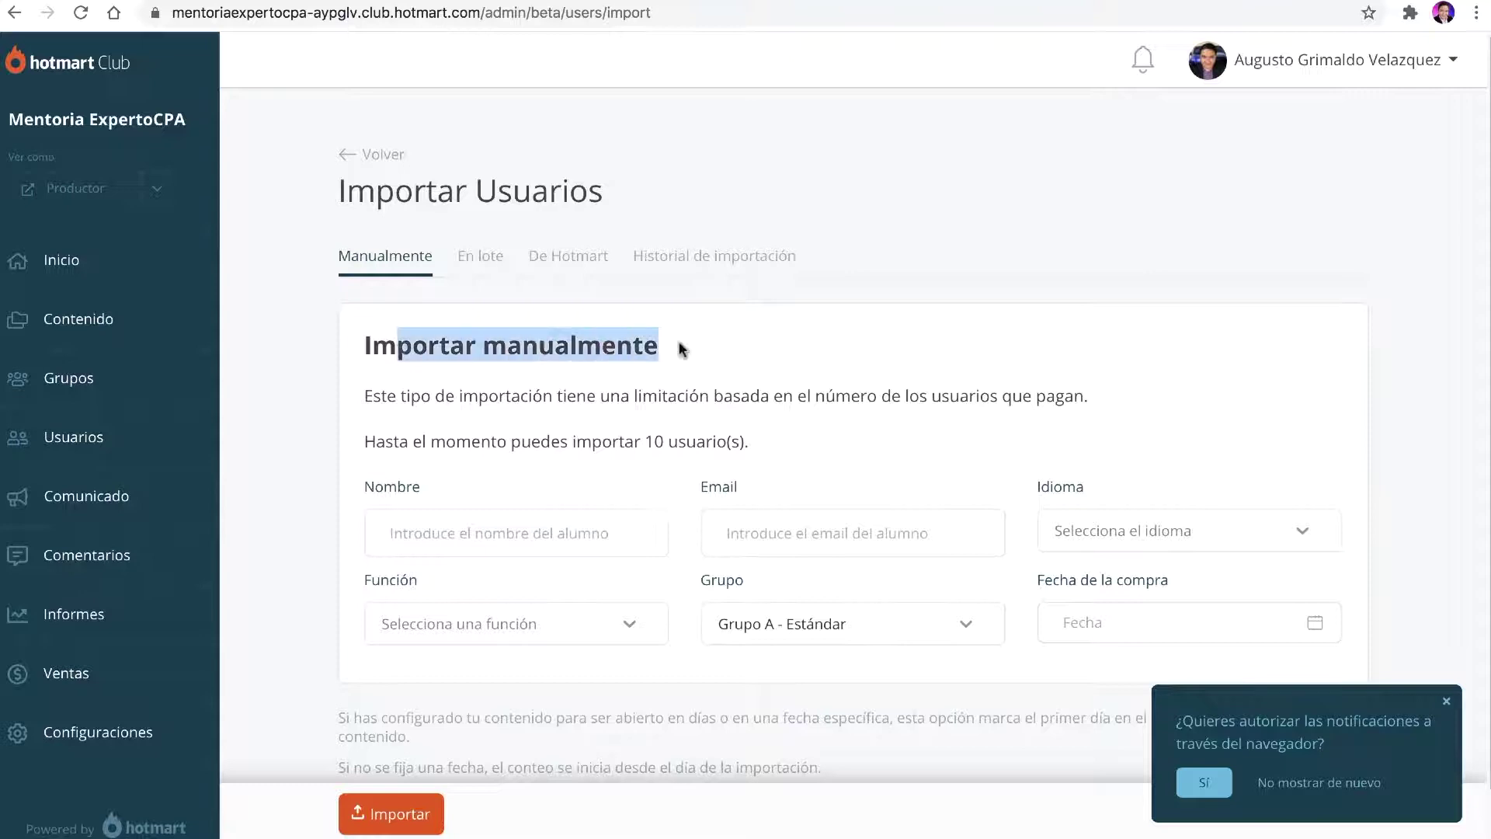
pyautogui.scroll(-1, 647, 358)
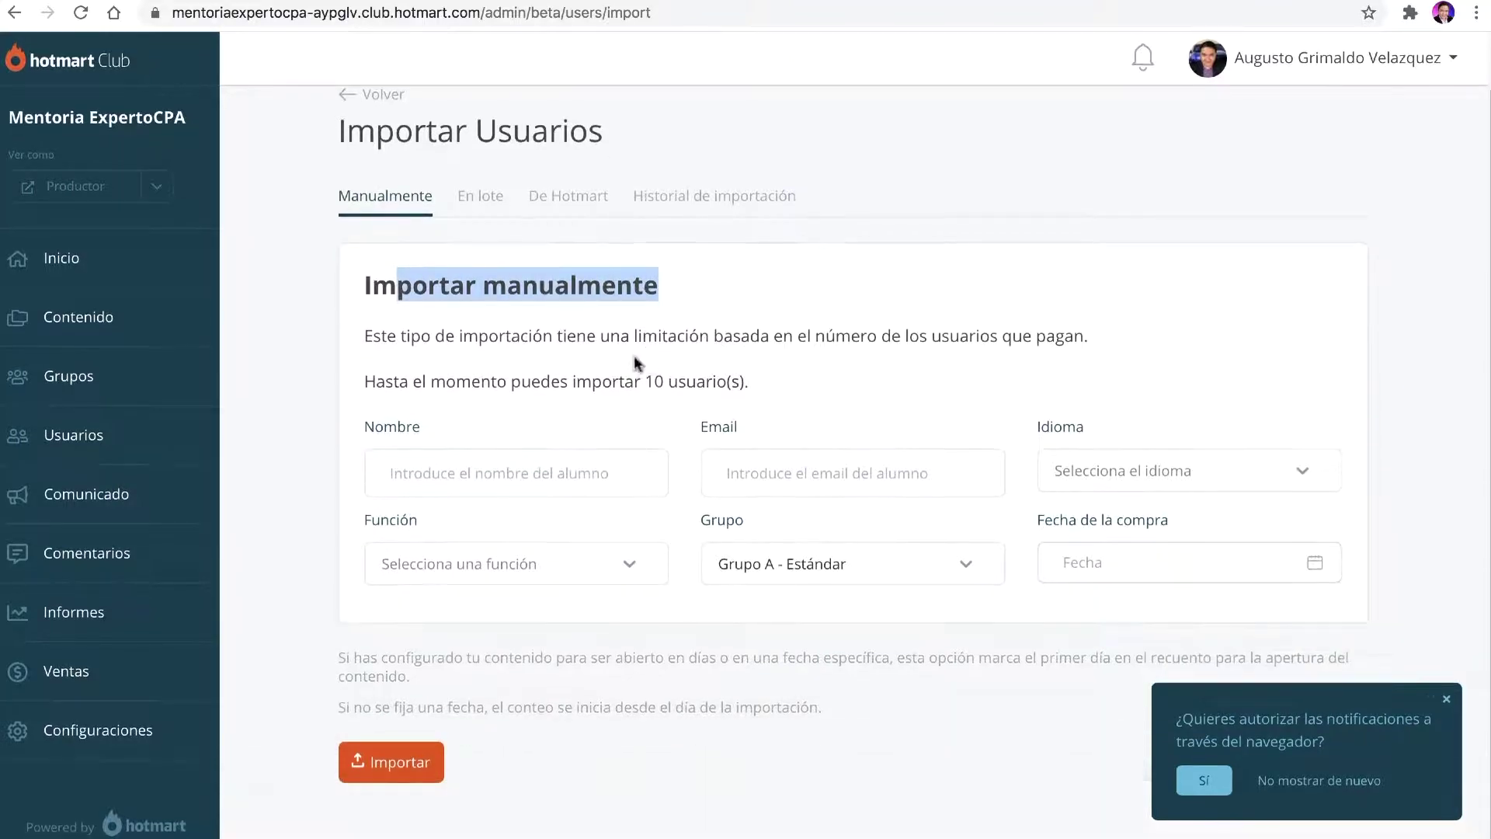
pyautogui.click(346, 354)
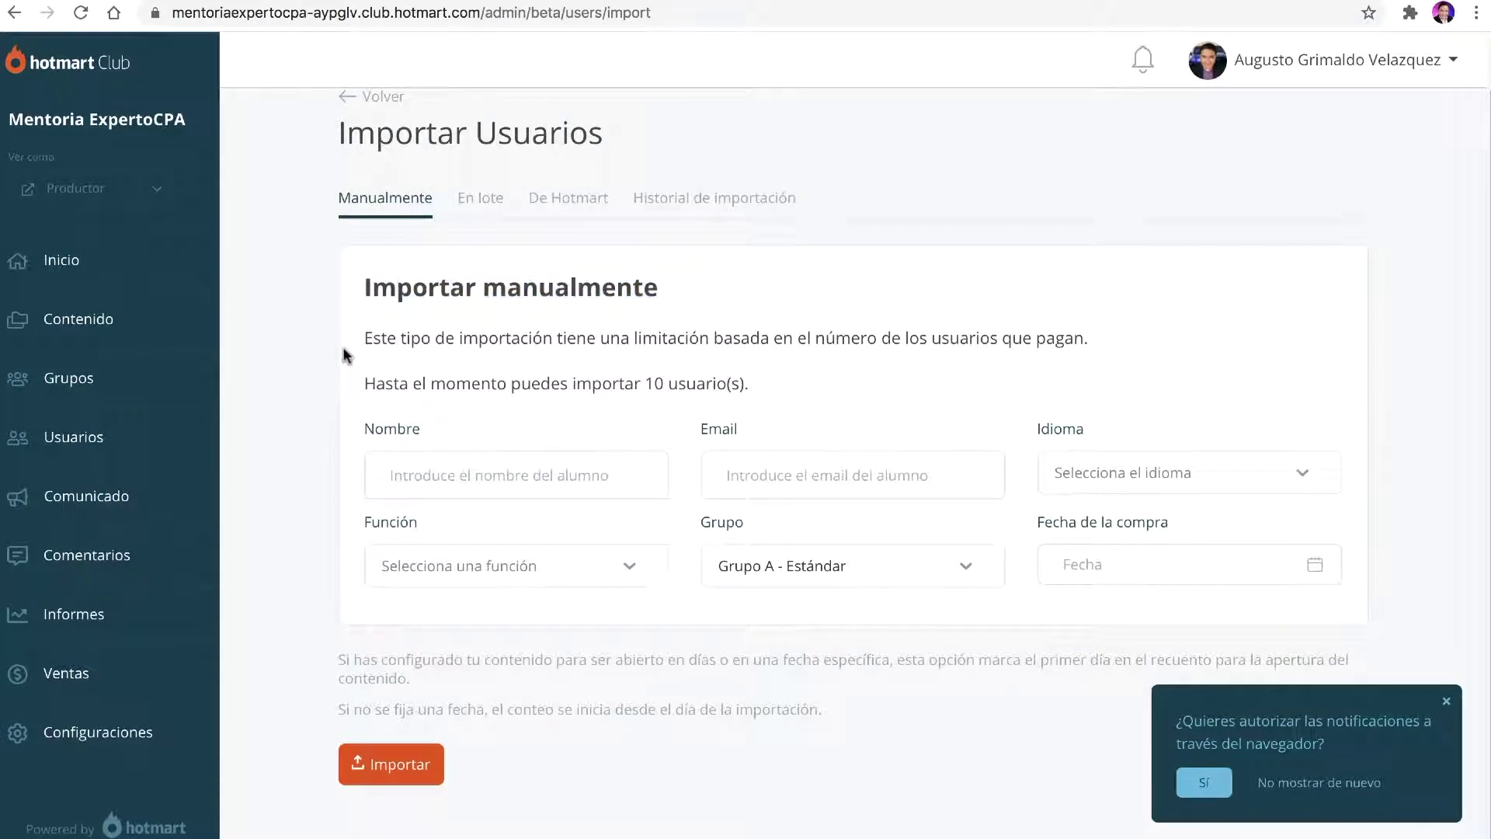
# Step: Enter the student's first name and e-mail, set Idioma to Español, and dismiss the notification prompt
pyautogui.click(399, 469)
pyautogui.write('Augusto')
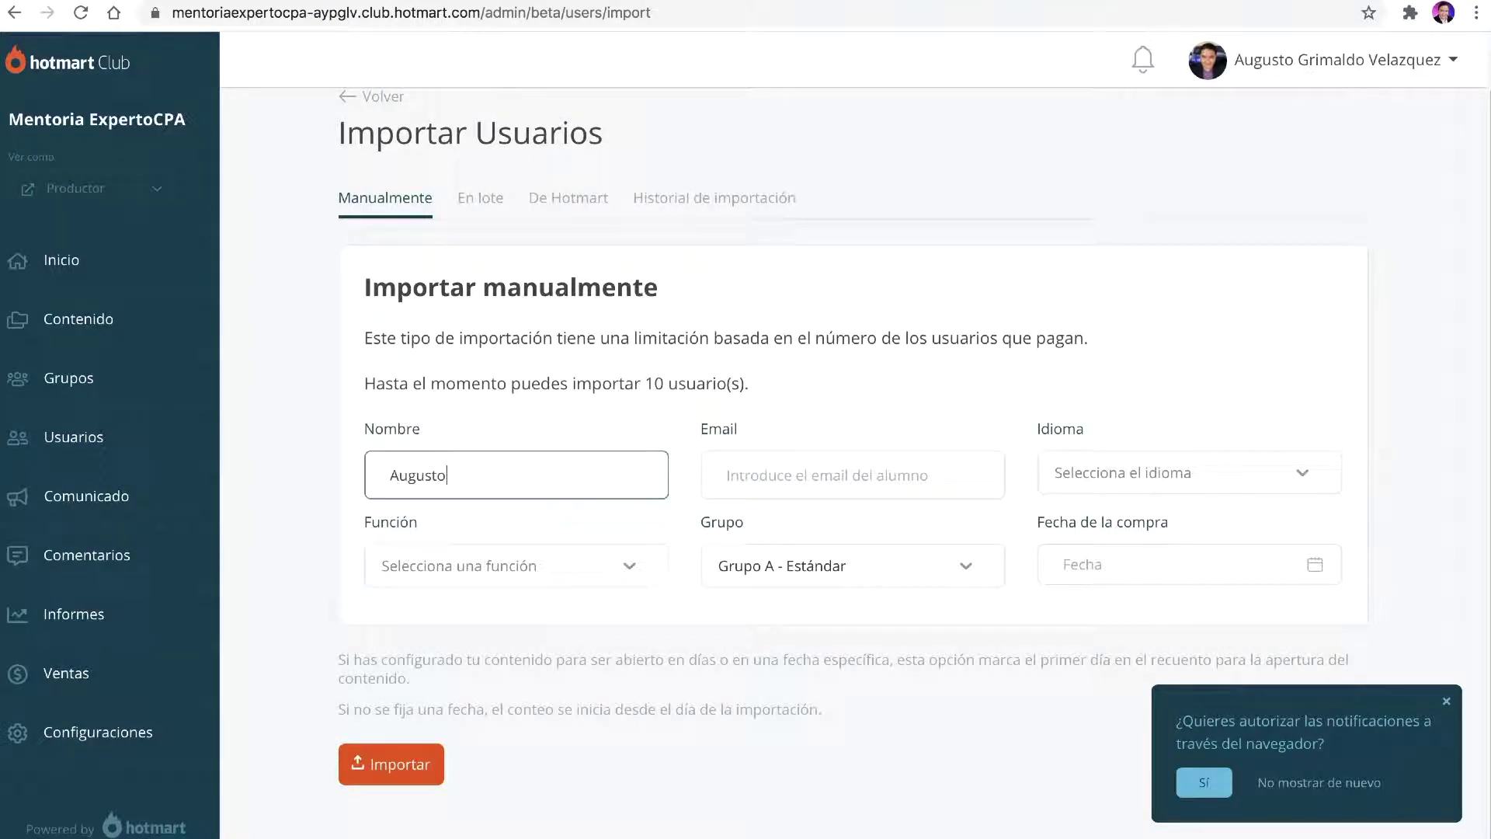
pyautogui.press('Tab')
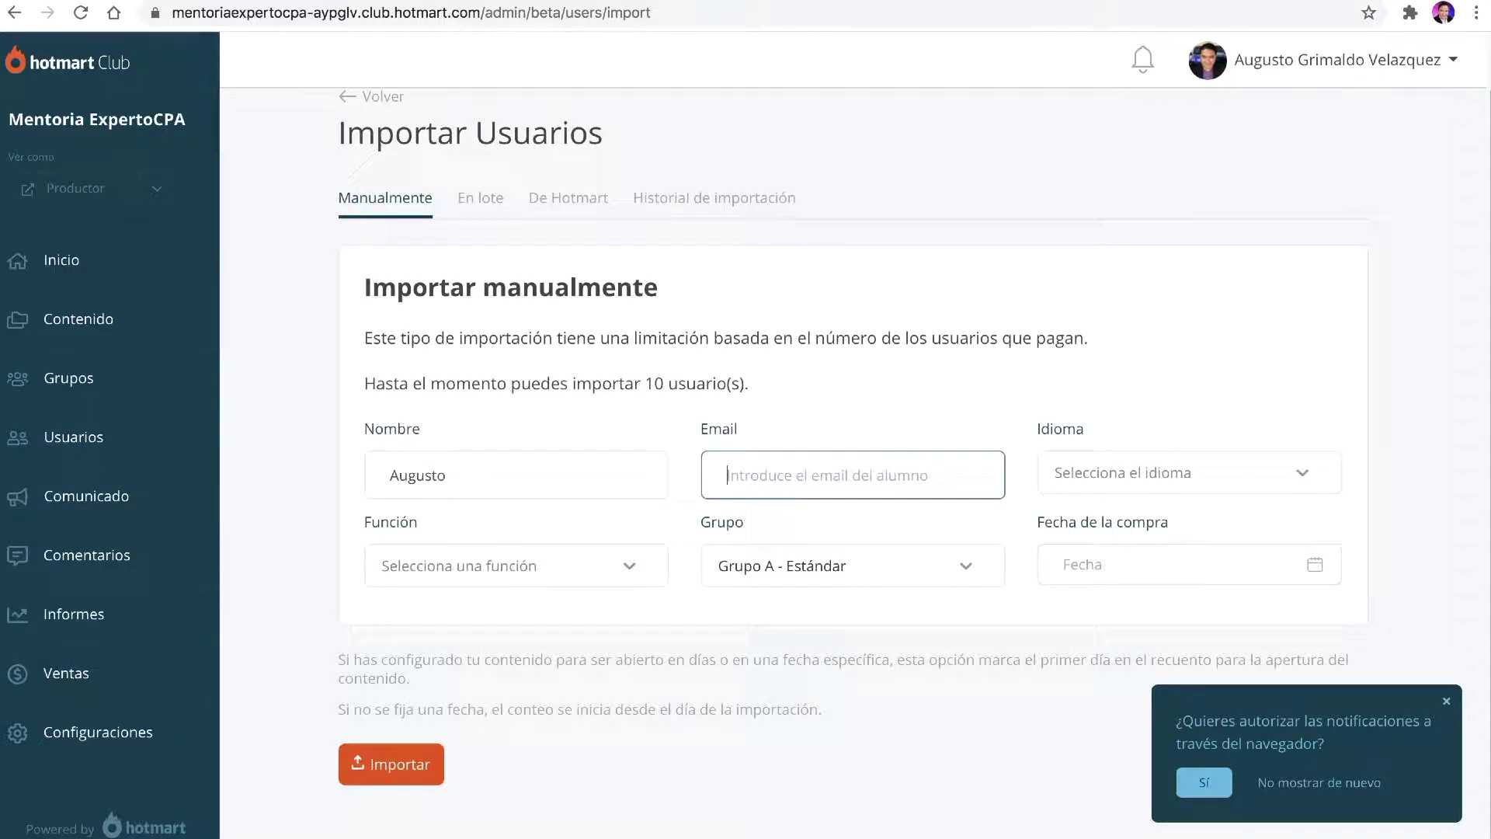
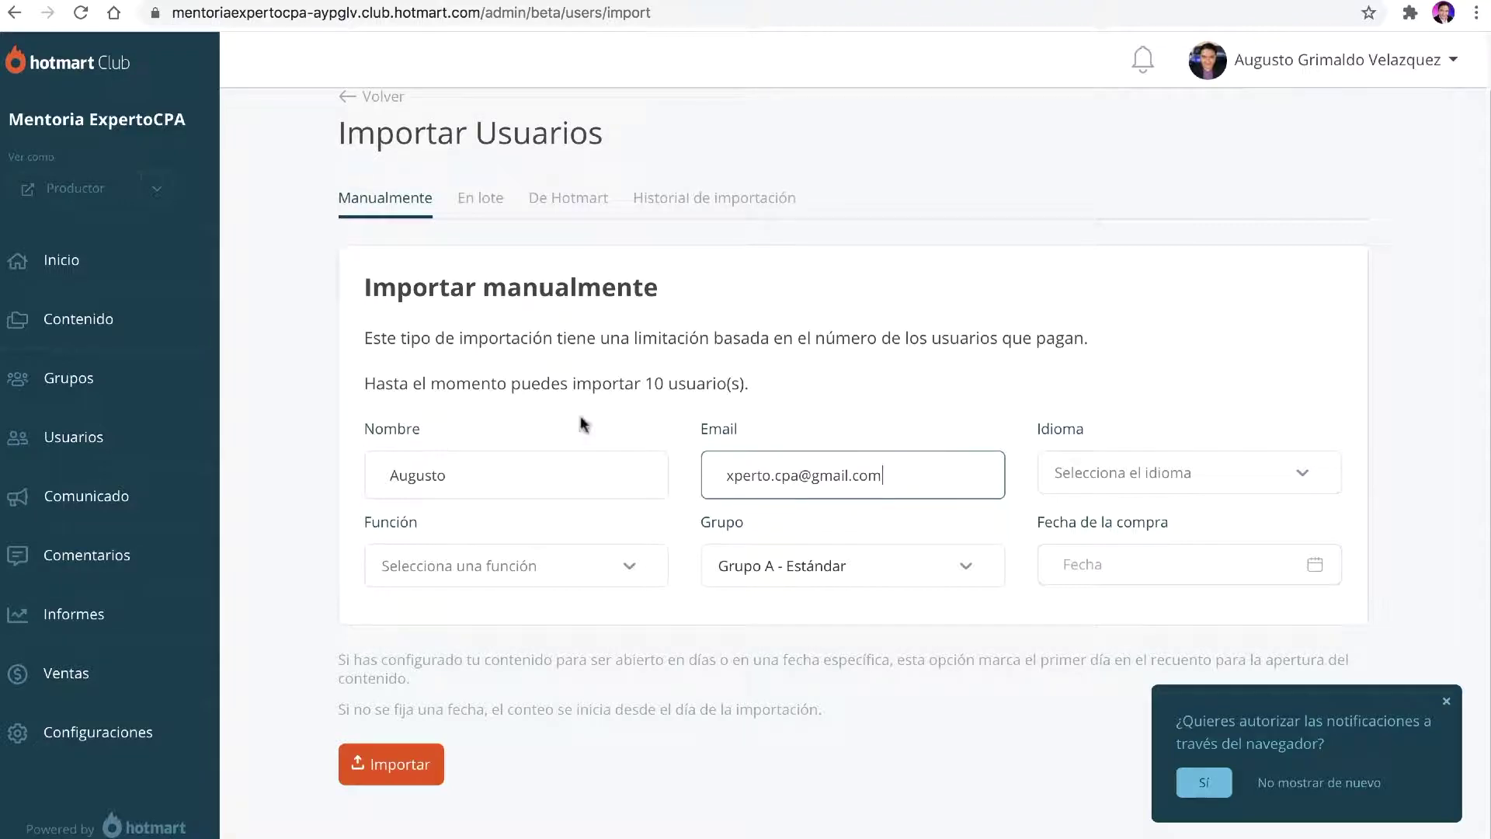
pyautogui.click(1172, 466)
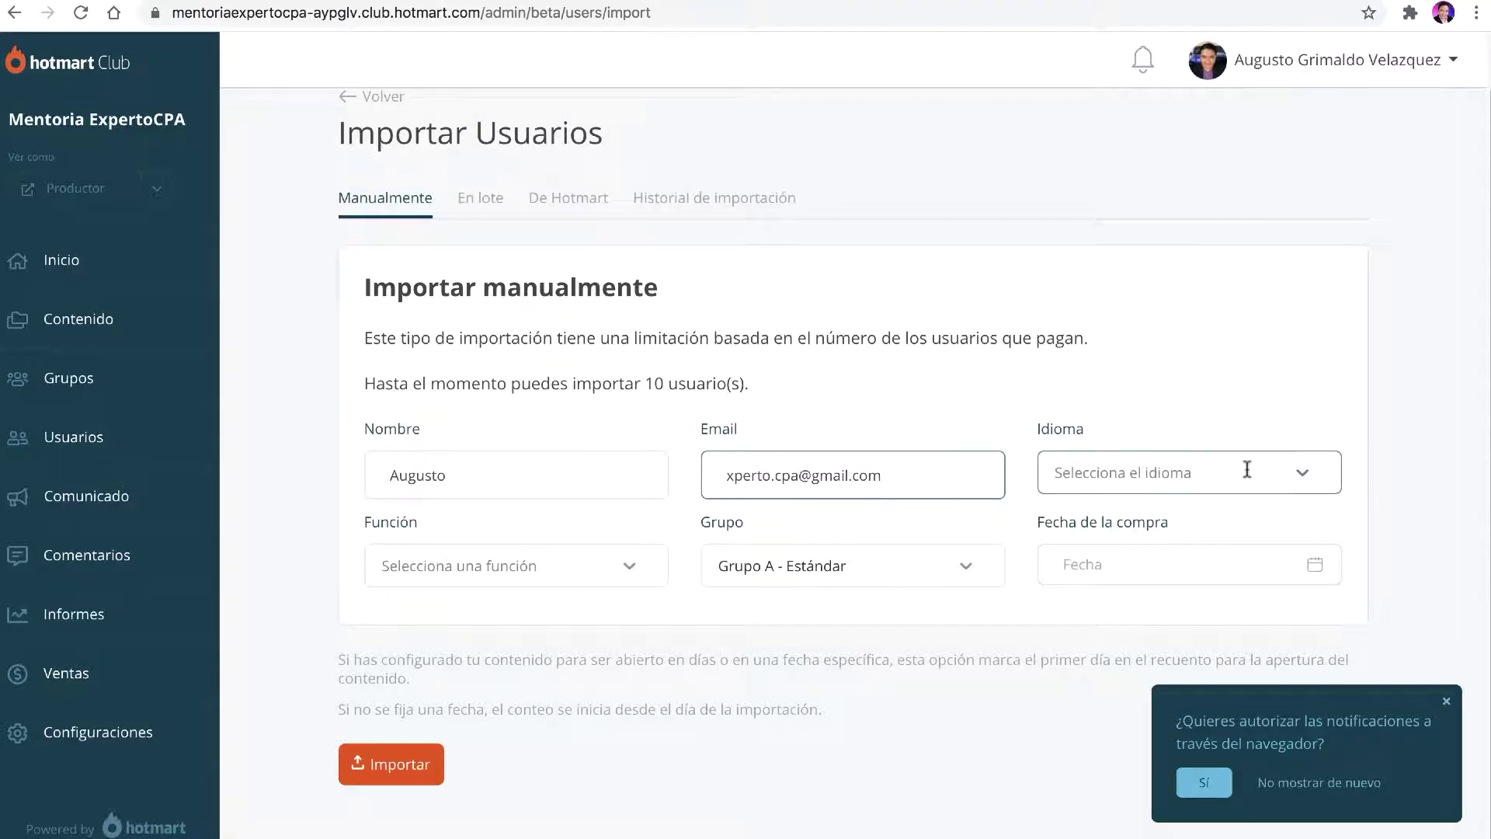
pyautogui.click(1087, 608)
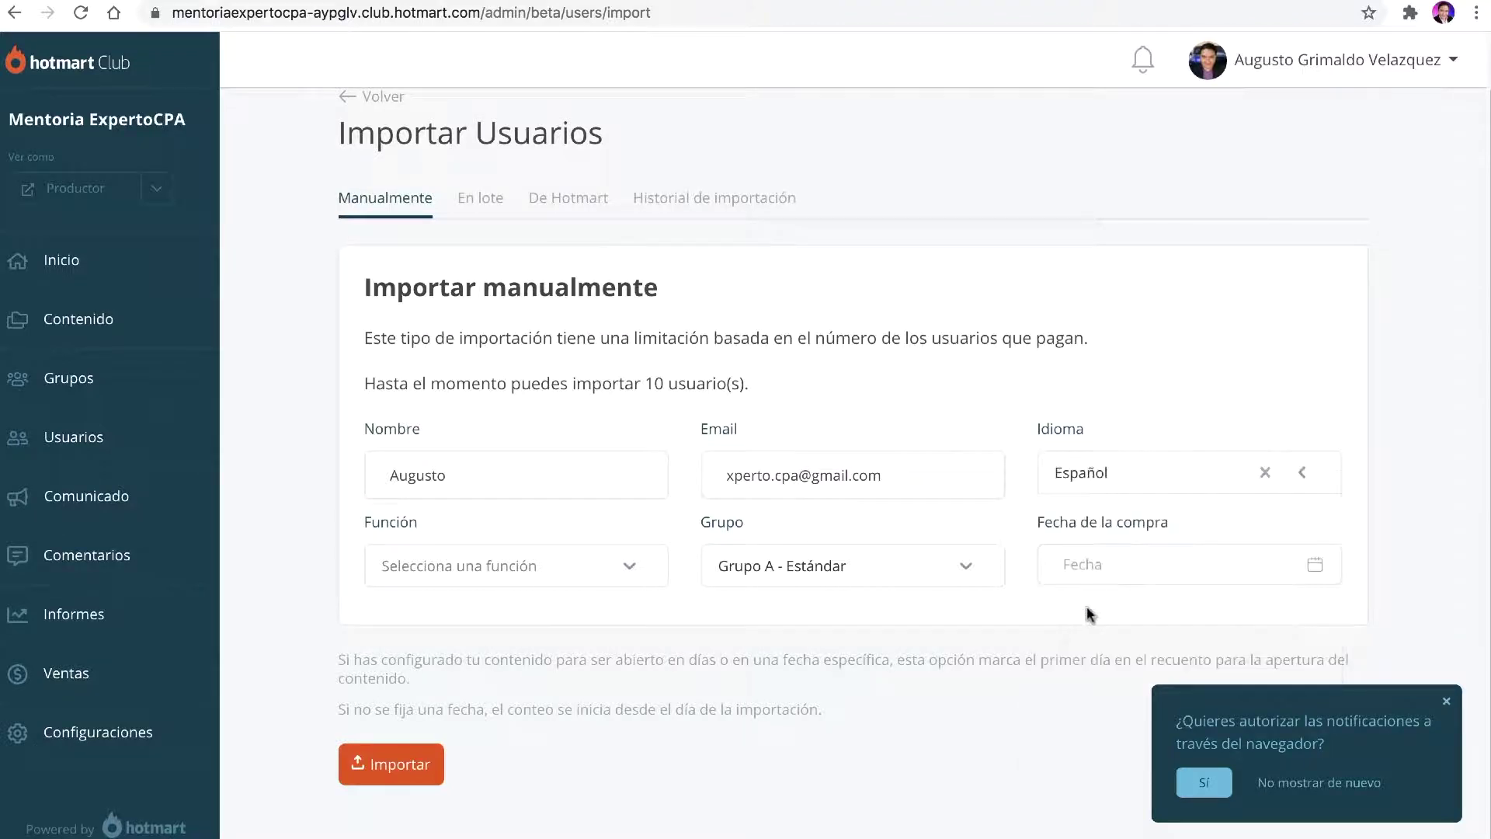
pyautogui.click(1447, 702)
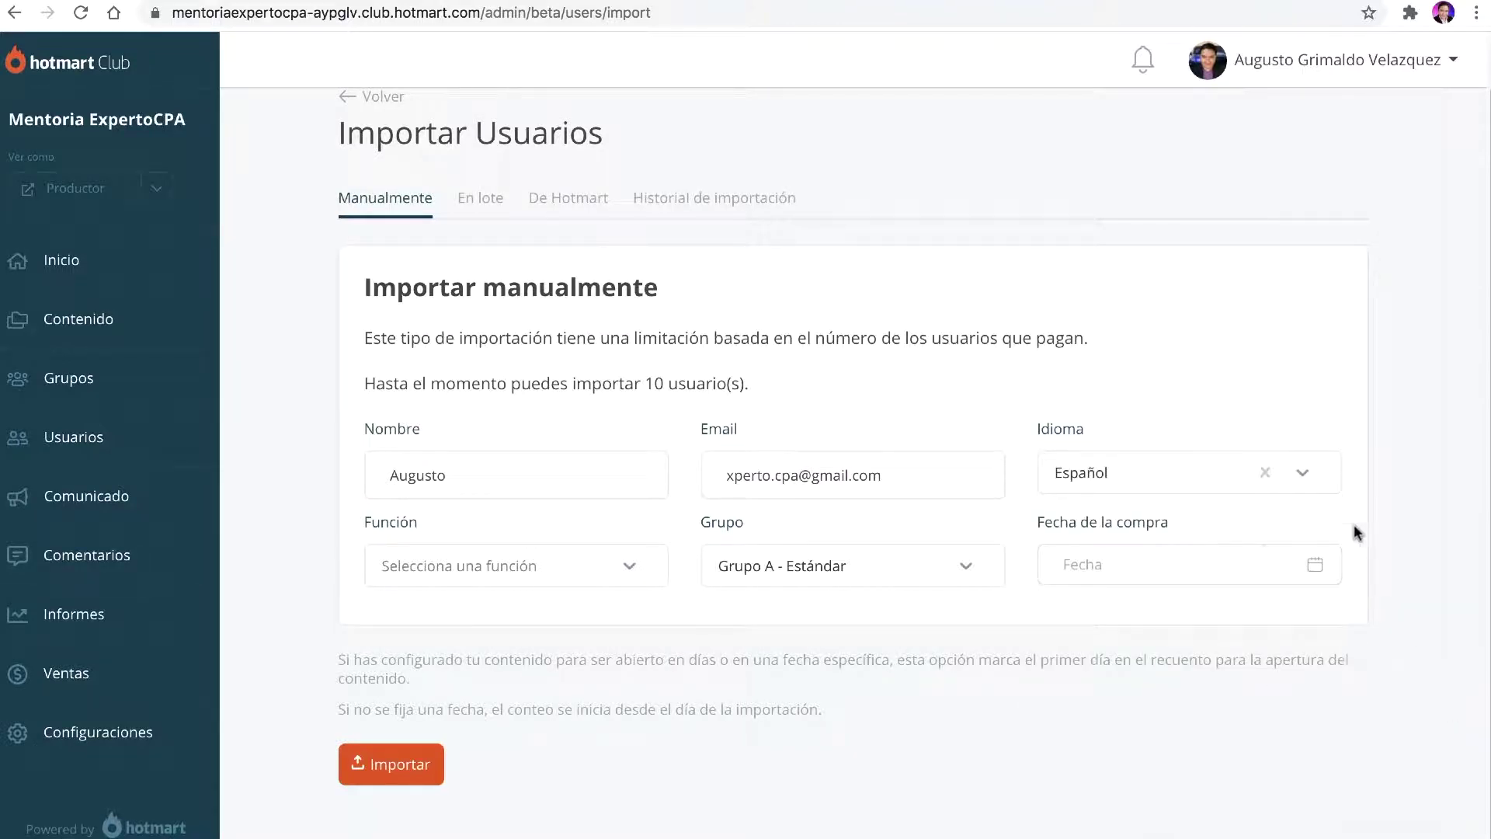
pyautogui.click(596, 575)
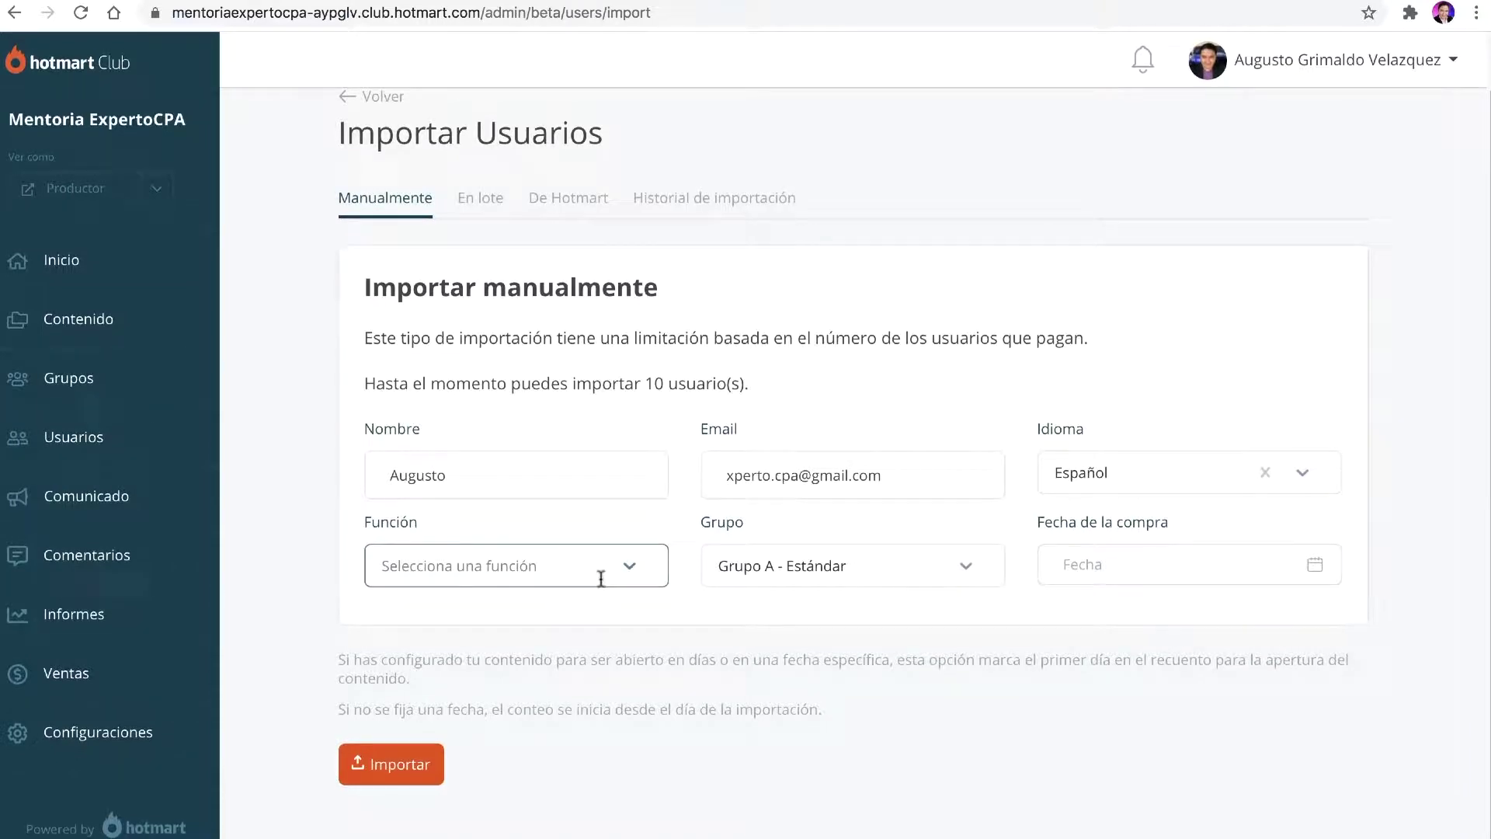
# Step: Assign the Estudiante role and Grupo A - Estándar, leaving the purchase date empty
pyautogui.click(632, 573)
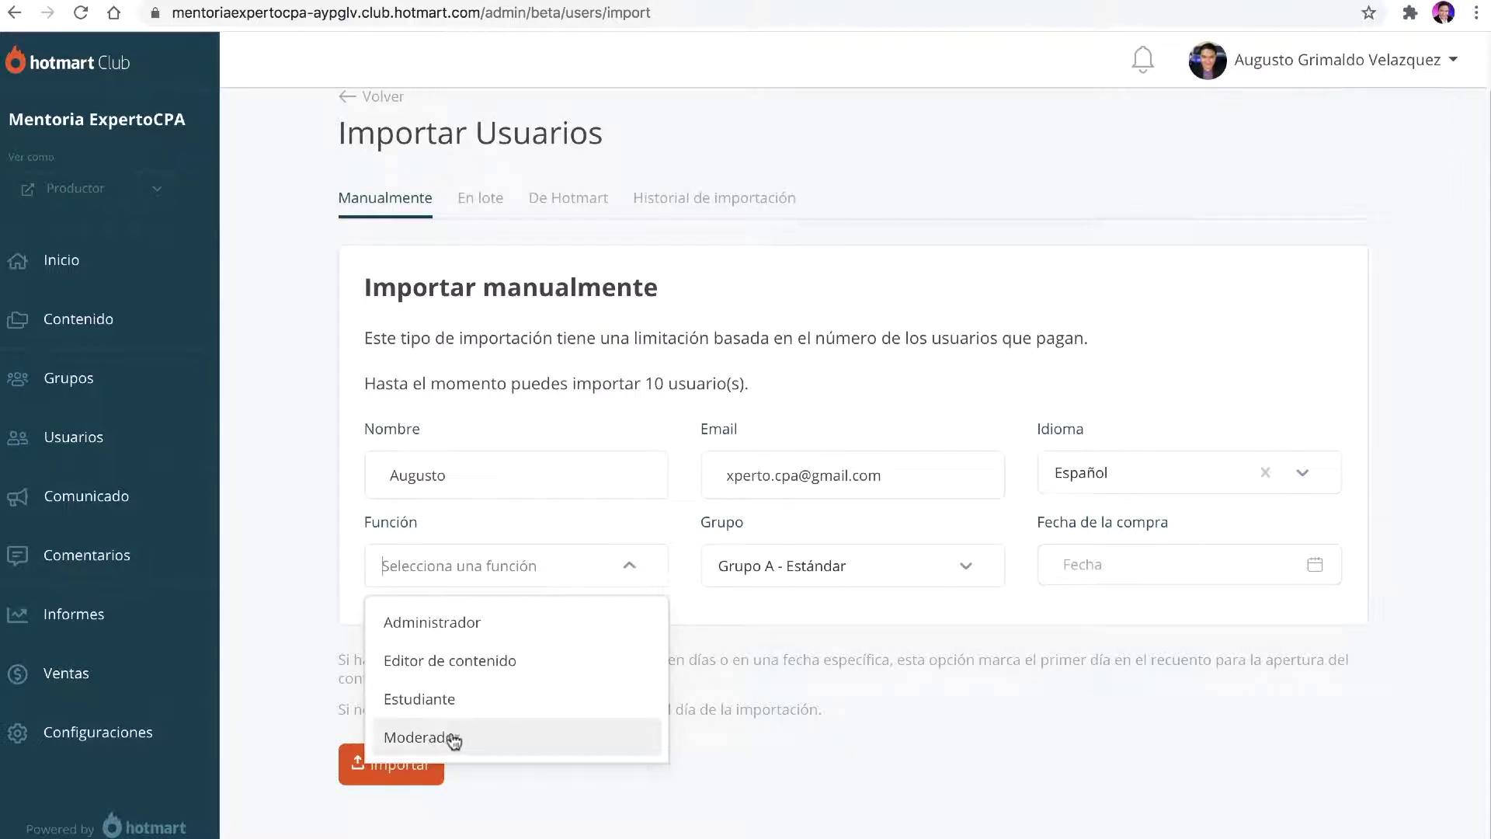
pyautogui.click(412, 699)
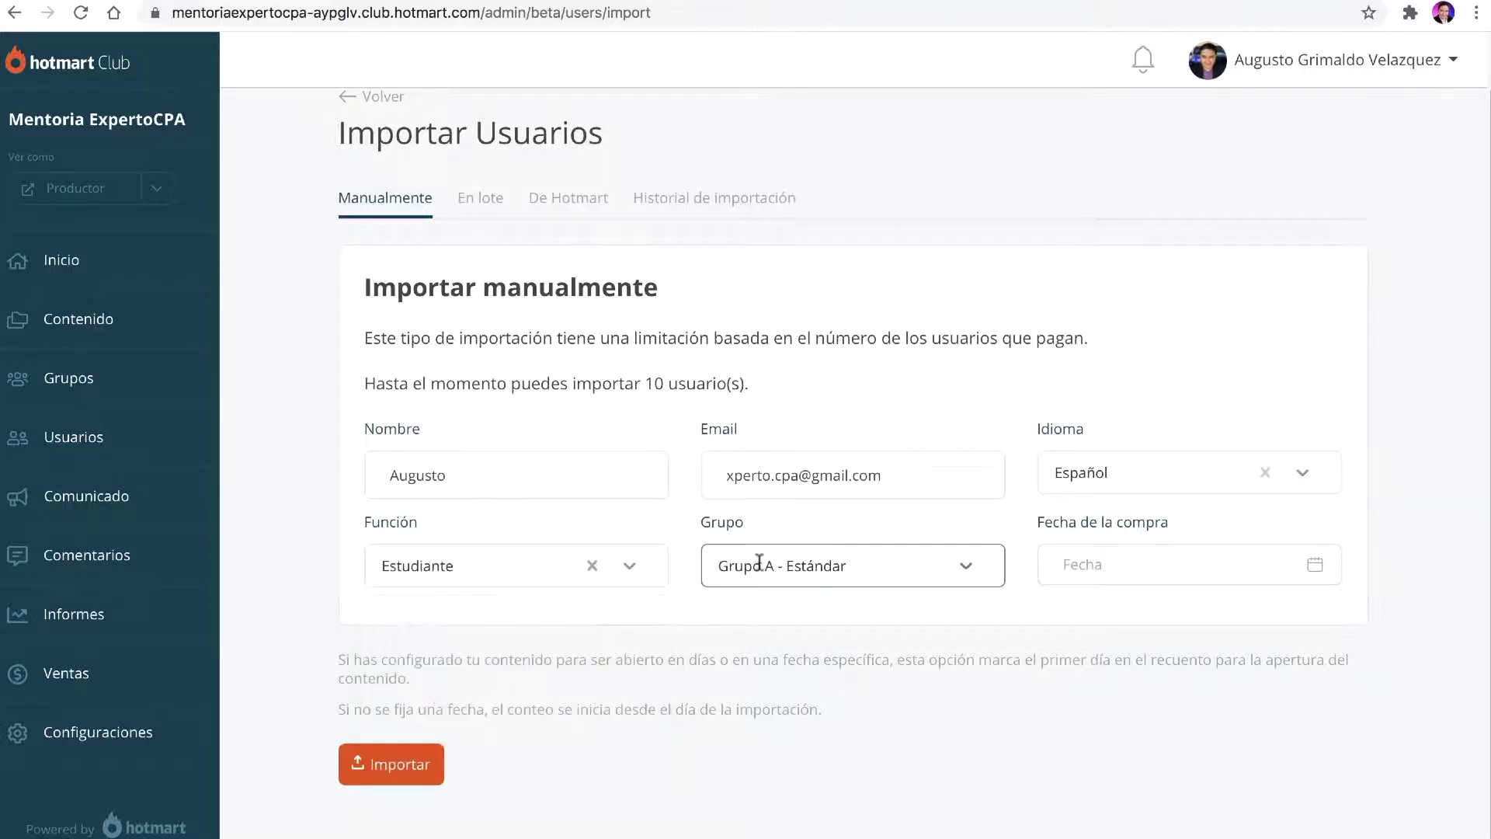
pyautogui.click(915, 570)
pyautogui.click(852, 542)
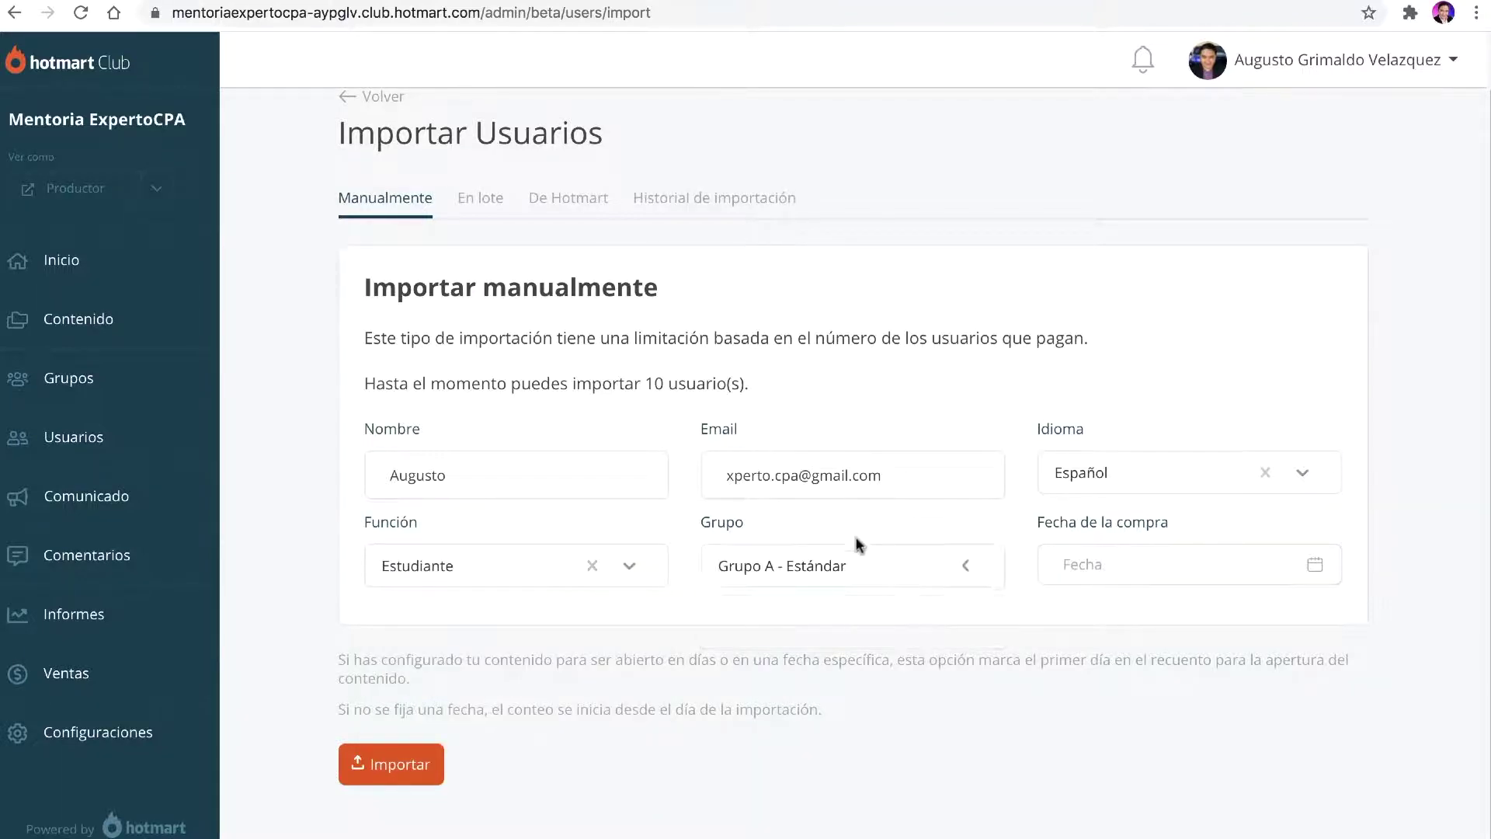
pyautogui.moveTo(1035, 520); pyautogui.dragTo(1171, 521)
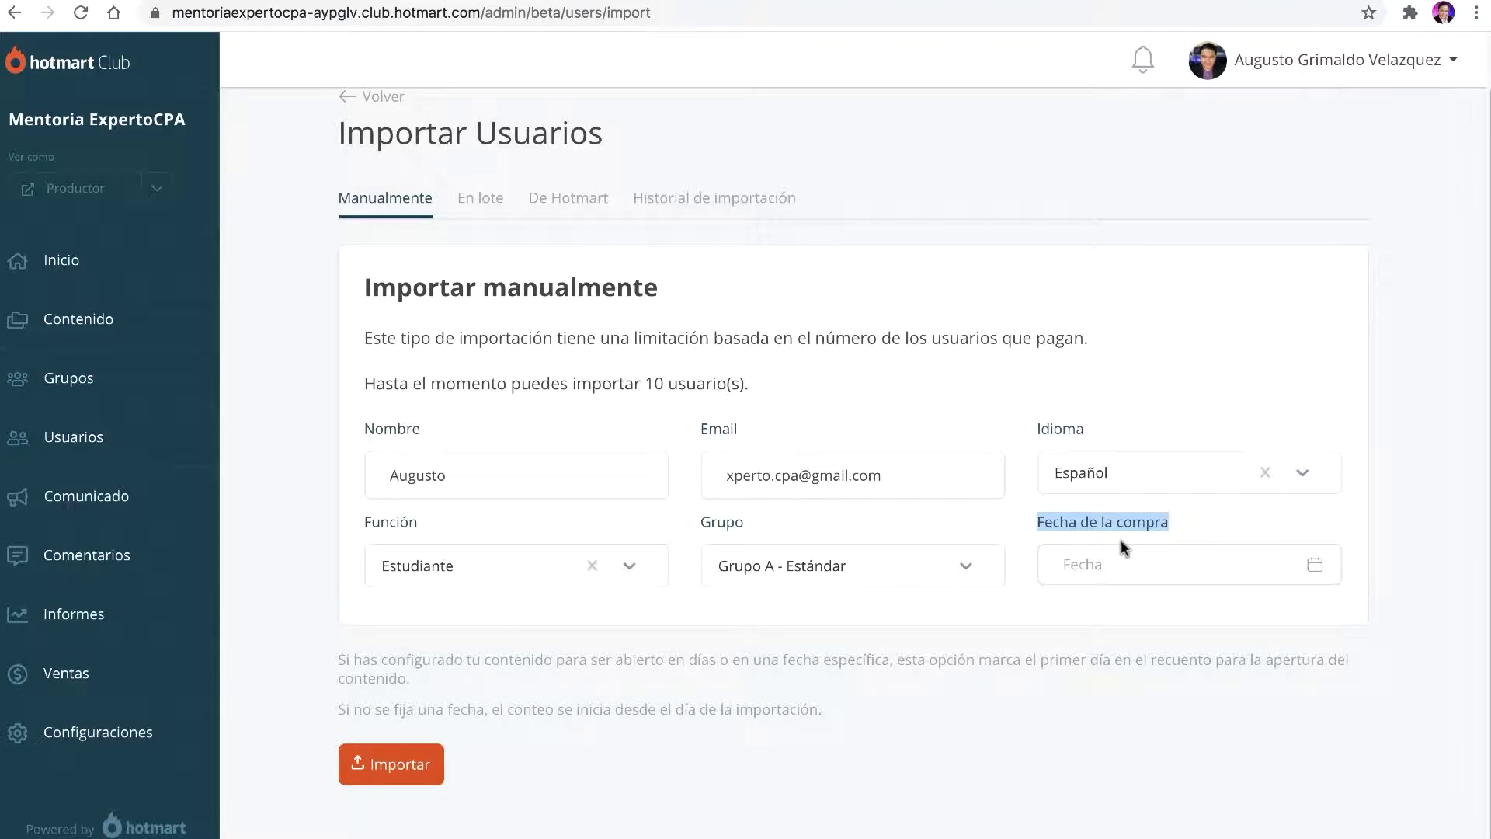
pyautogui.click(1074, 528)
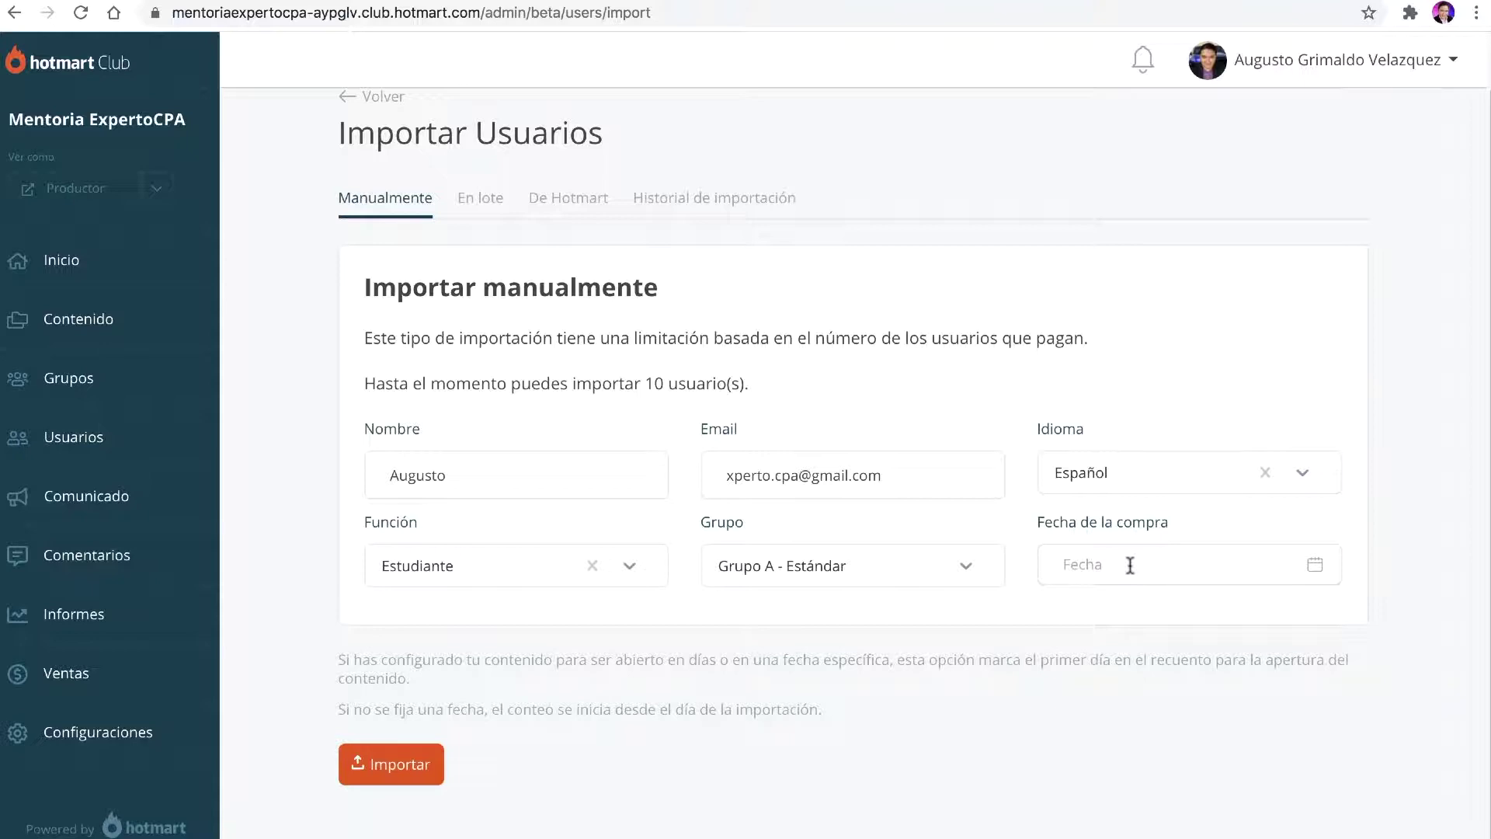
pyautogui.click(1316, 572)
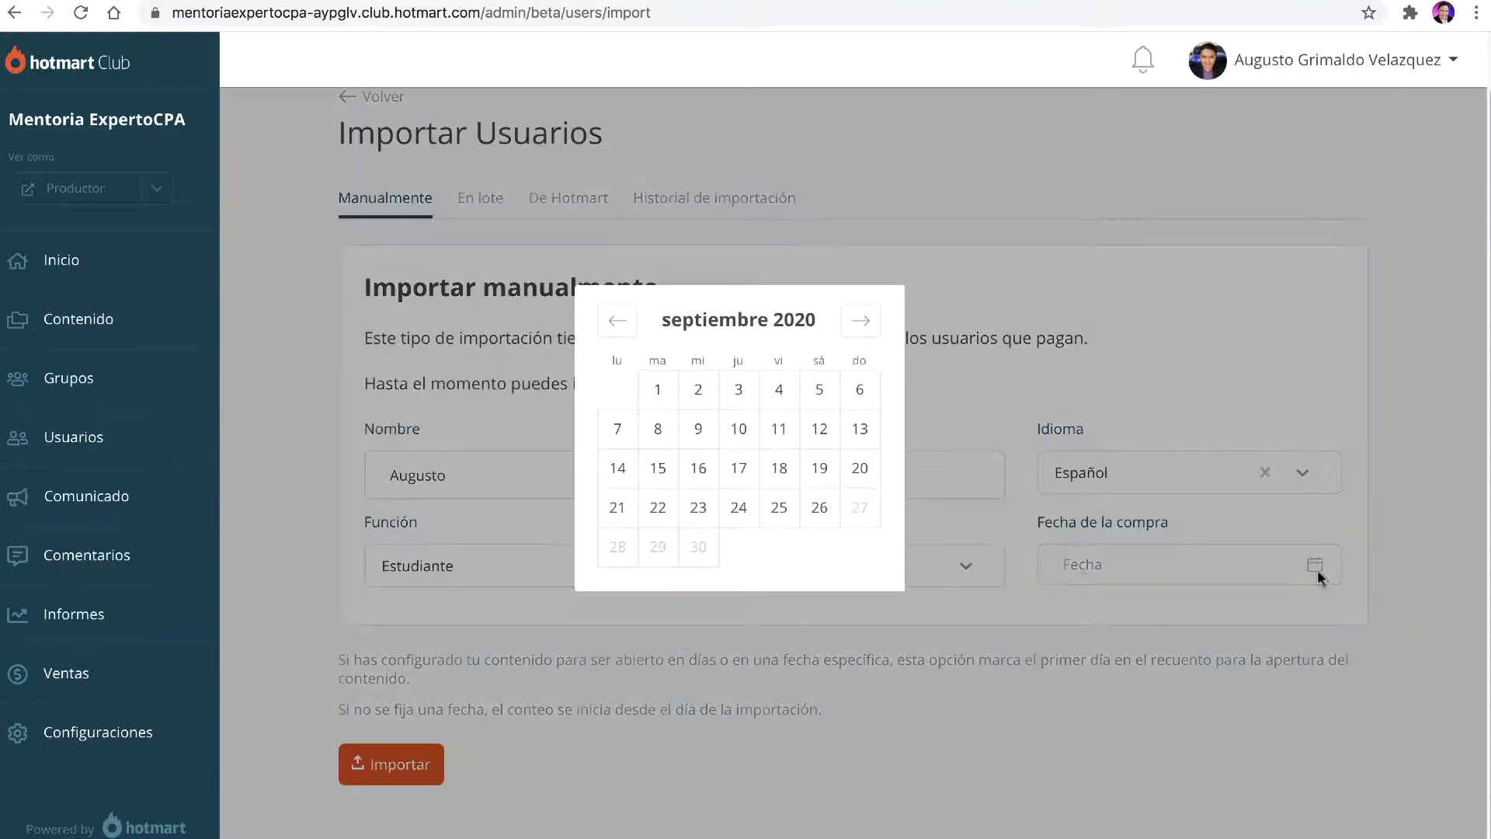
pyautogui.click(1186, 374)
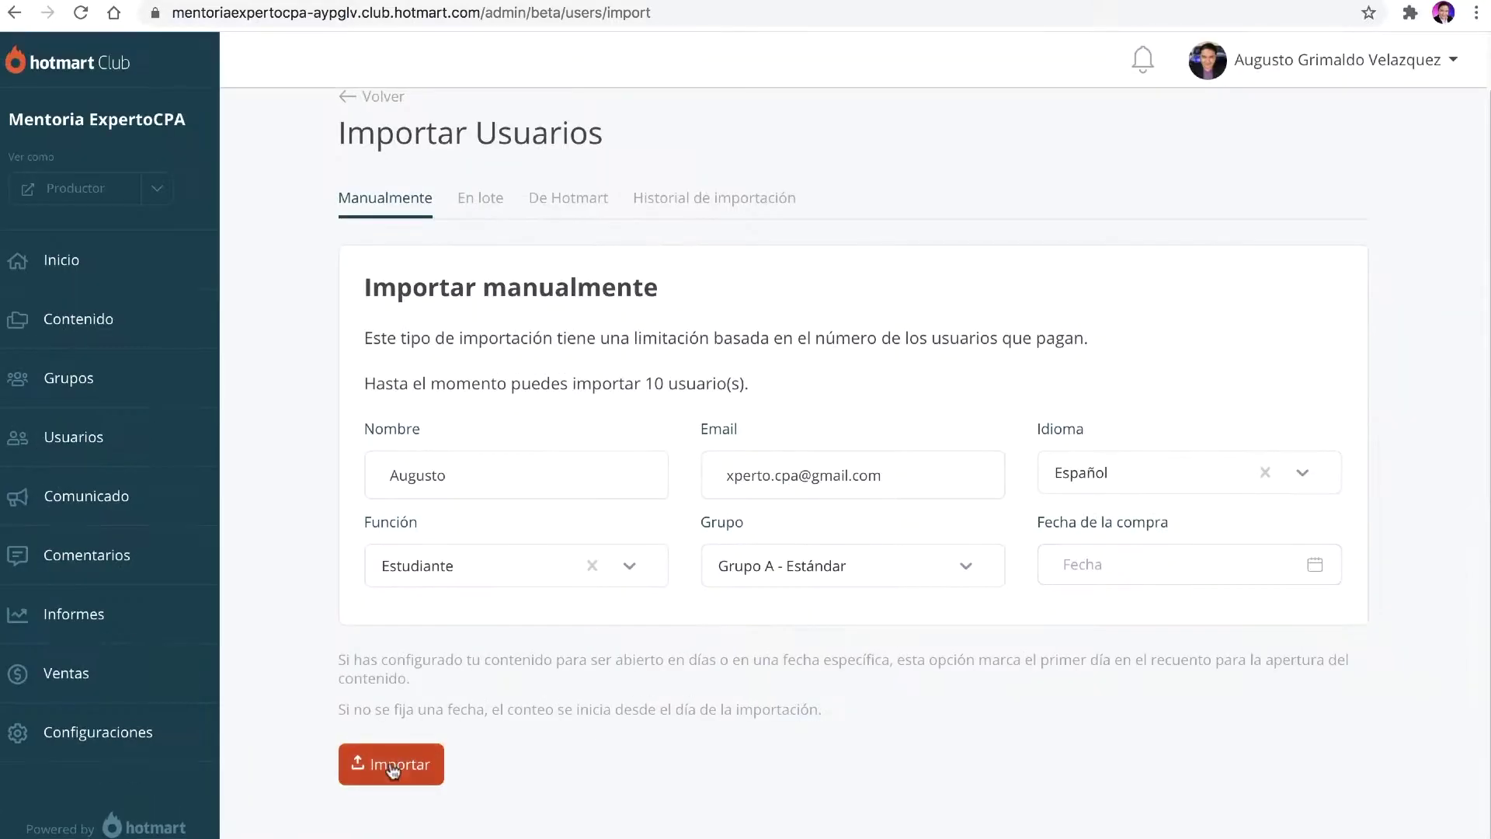
# Step: Import the student, then open Gmail under the student's Google account
pyautogui.click(392, 765)
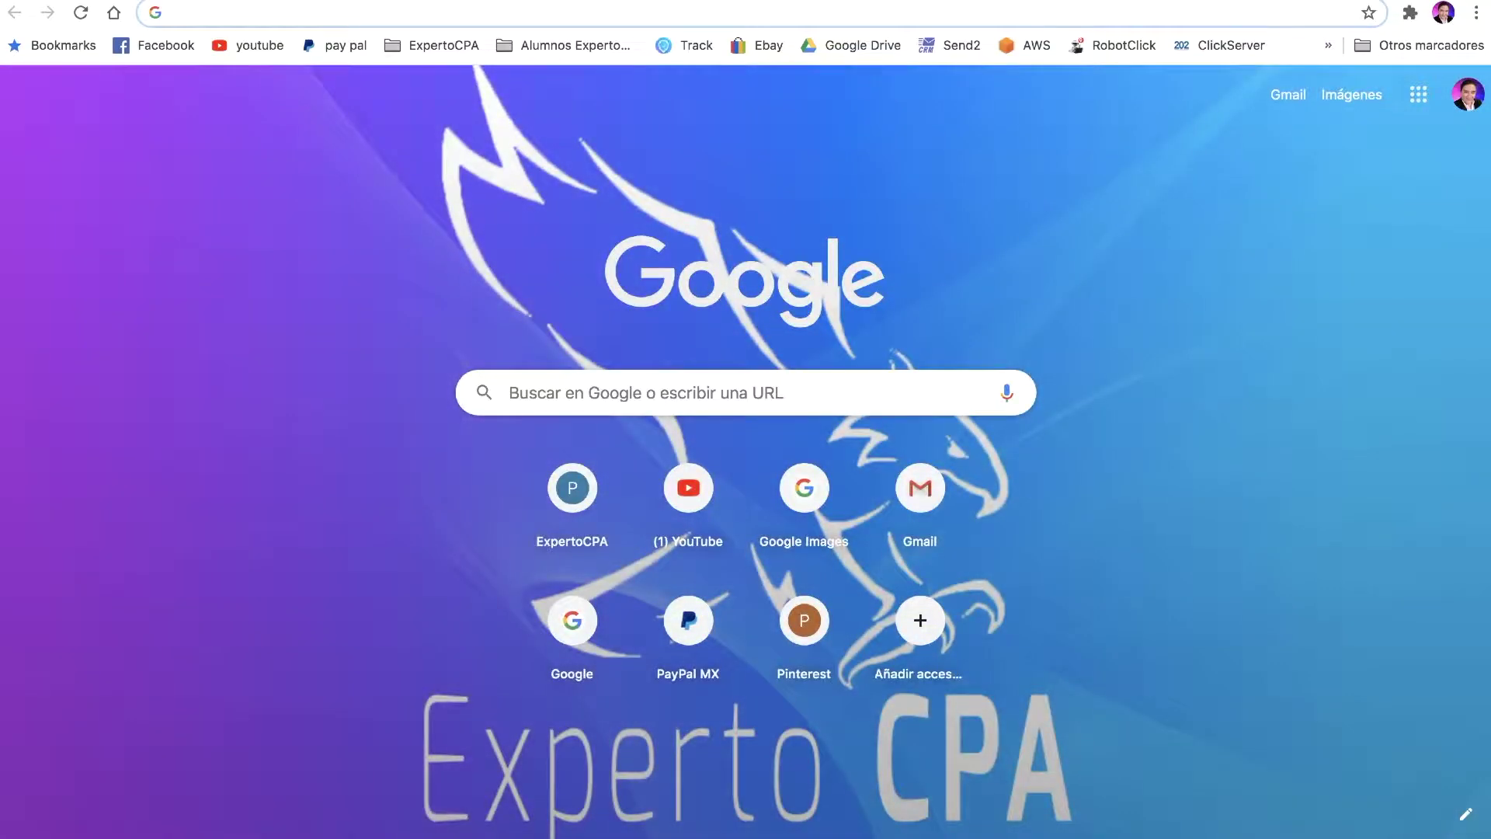
pyautogui.click(1468, 94)
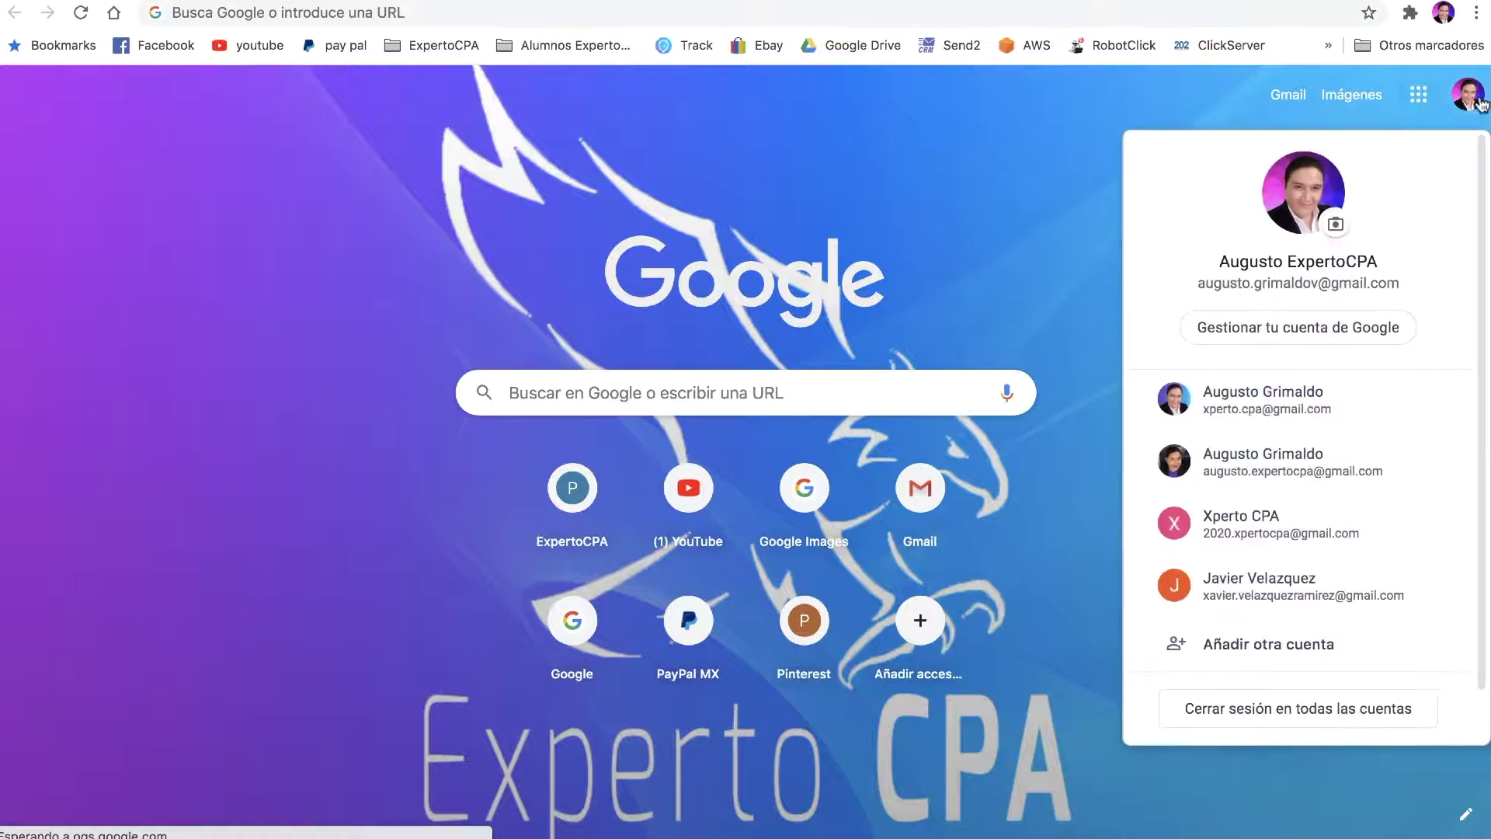
pyautogui.click(1262, 396)
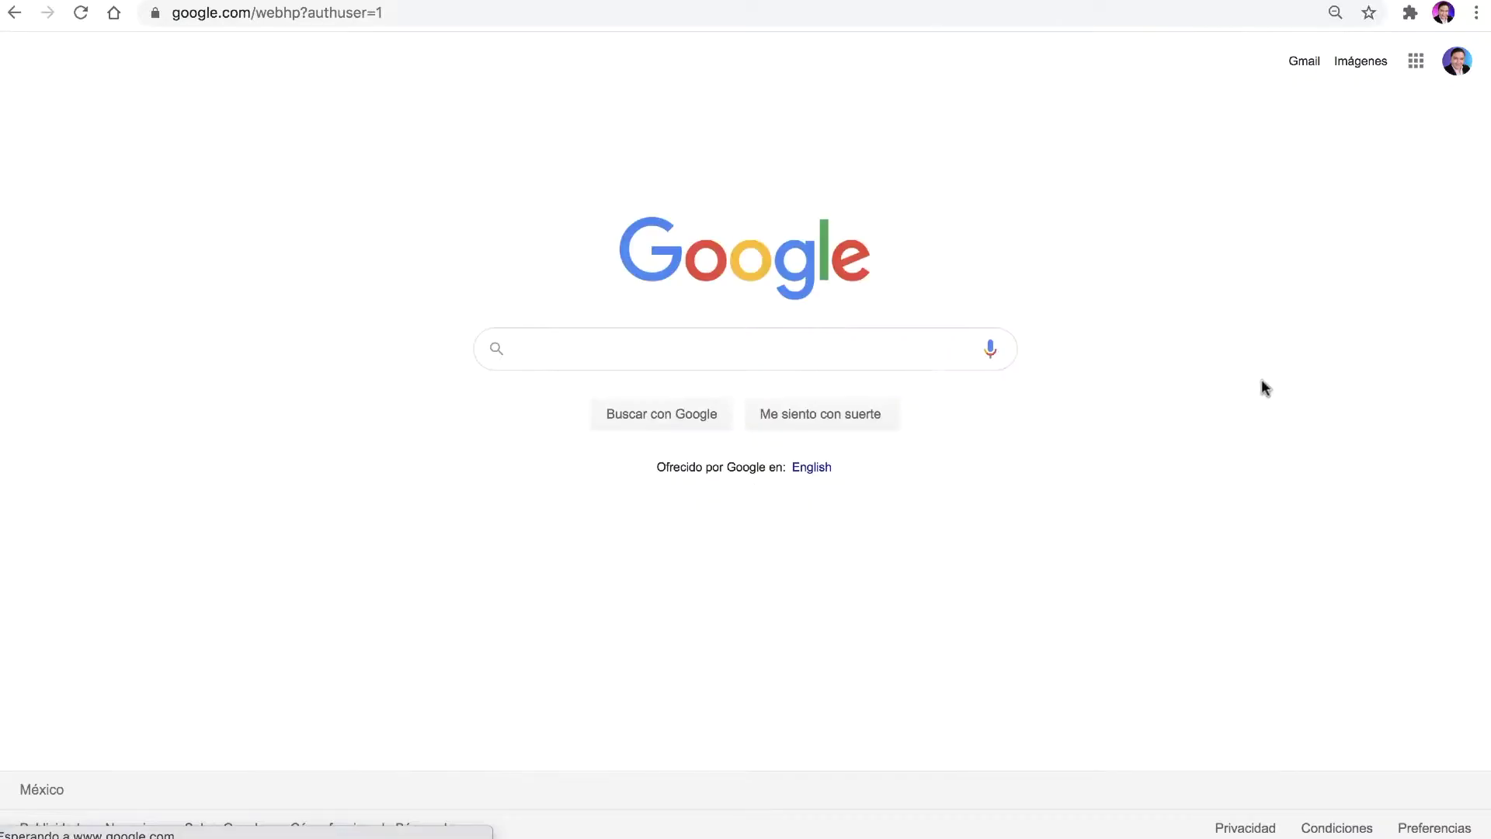
pyautogui.click(1303, 62)
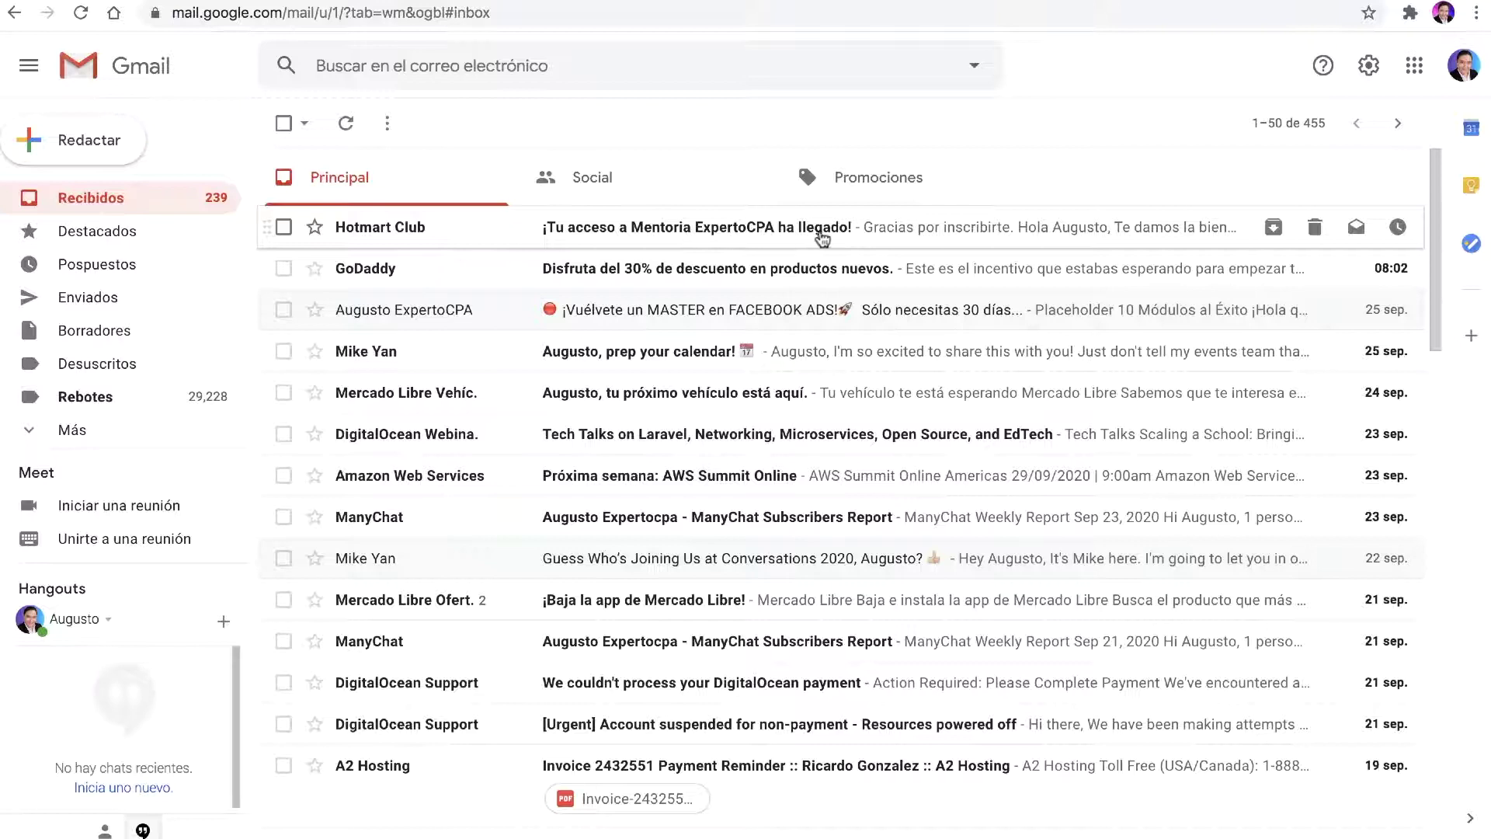
# Step: Read the '¡Tu acceso a Mentoria ExpertoCPA ha llegado!' email and open a new incognito window
pyautogui.click(680, 235)
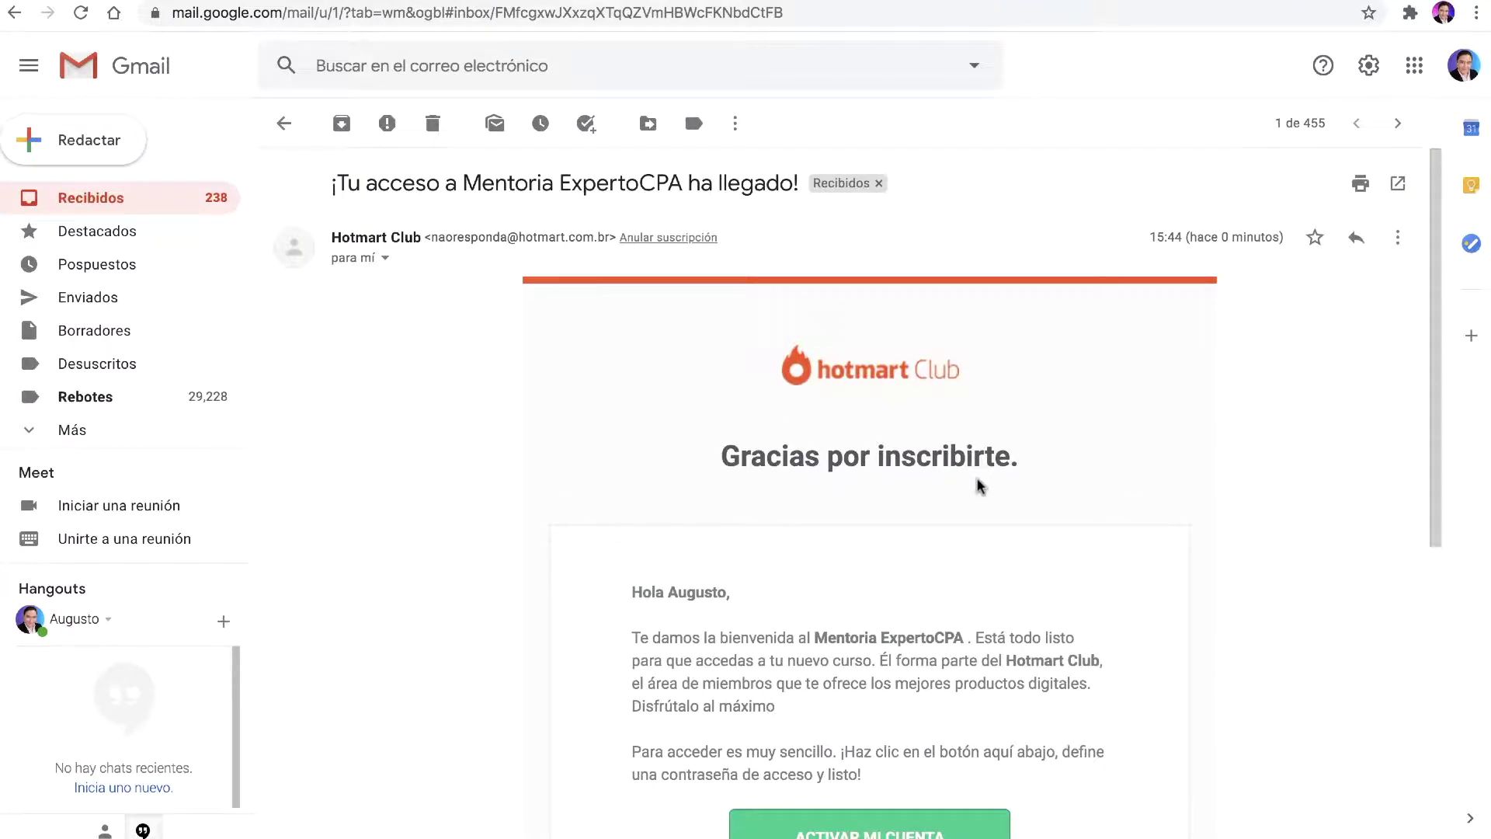
pyautogui.scroll(-4, 977, 487)
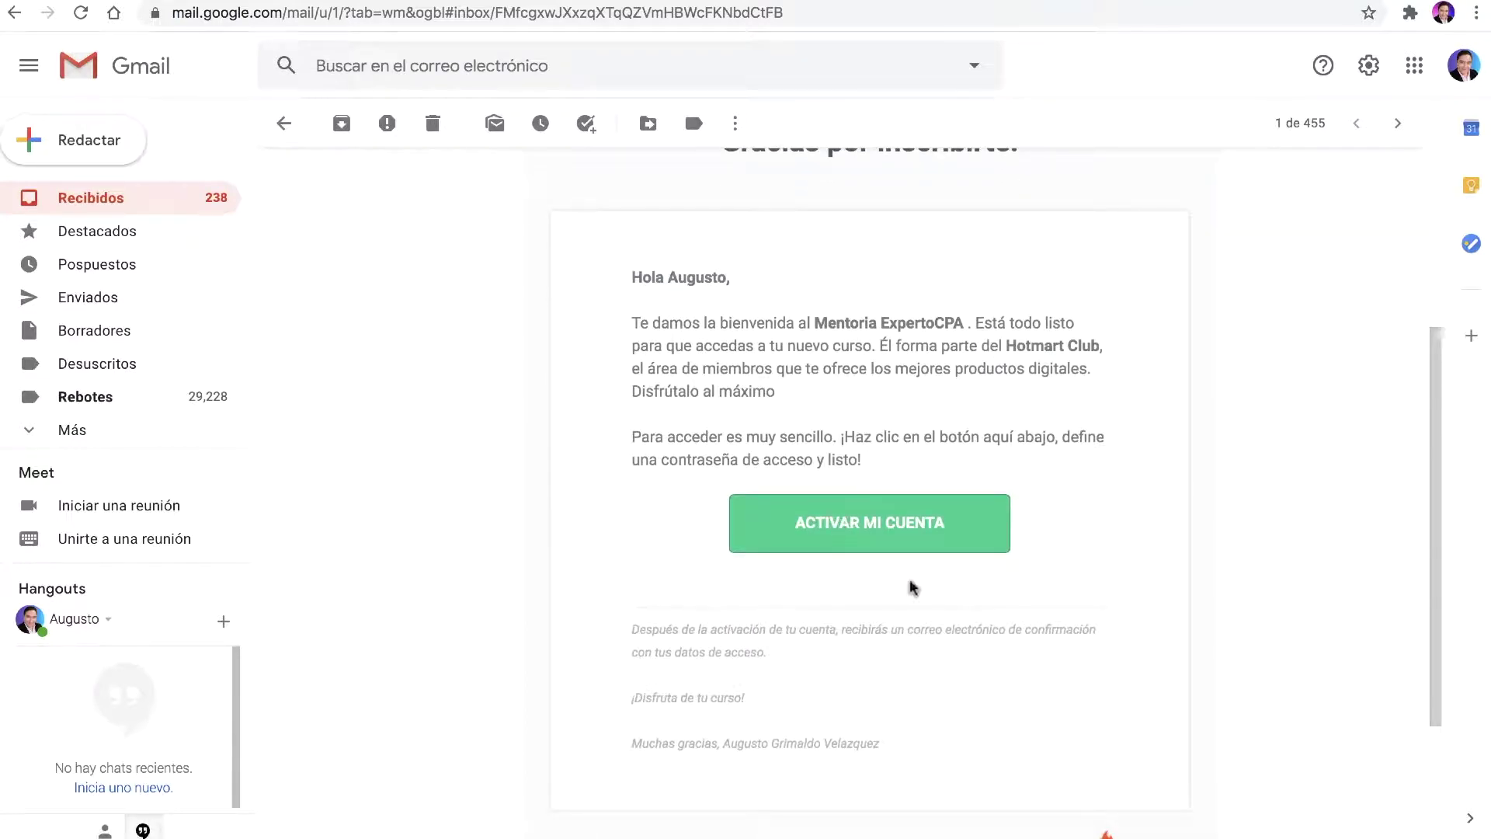
pyautogui.scroll(-3, 913, 588)
pyautogui.scroll(7, 913, 588)
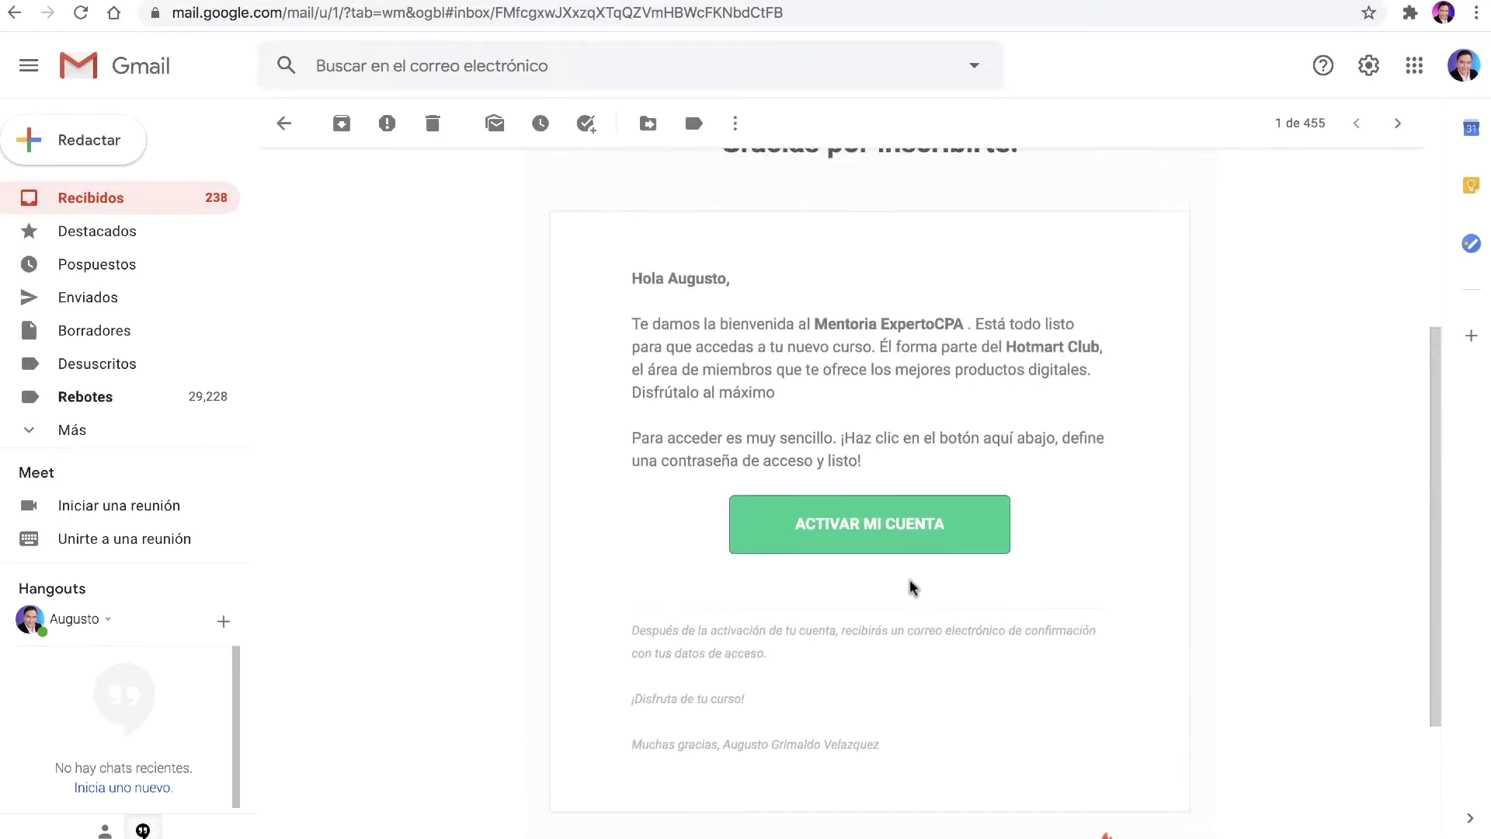
pyautogui.scroll(-3, 915, 590)
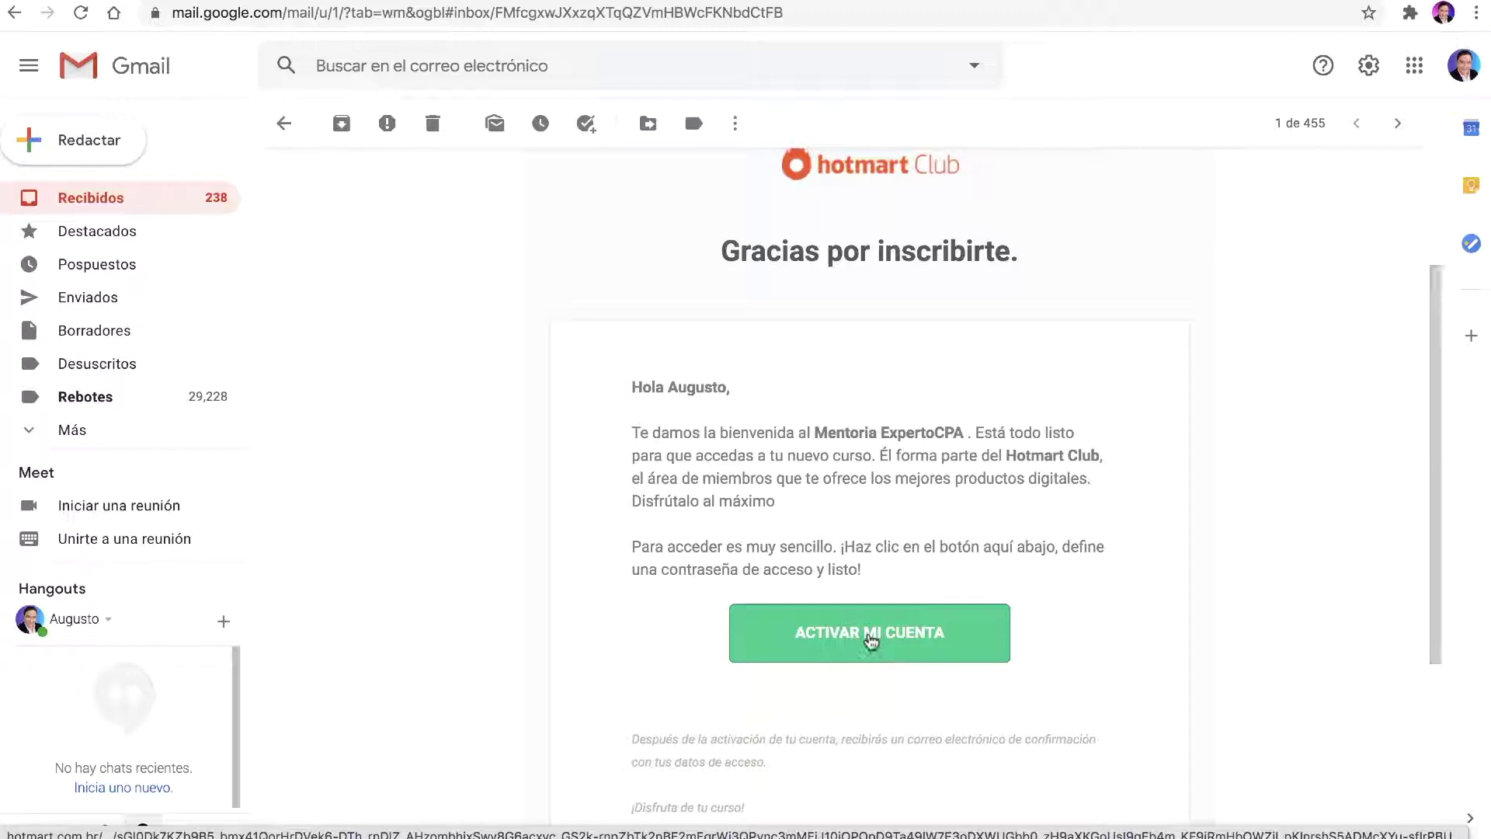
pyautogui.click(1476, 12)
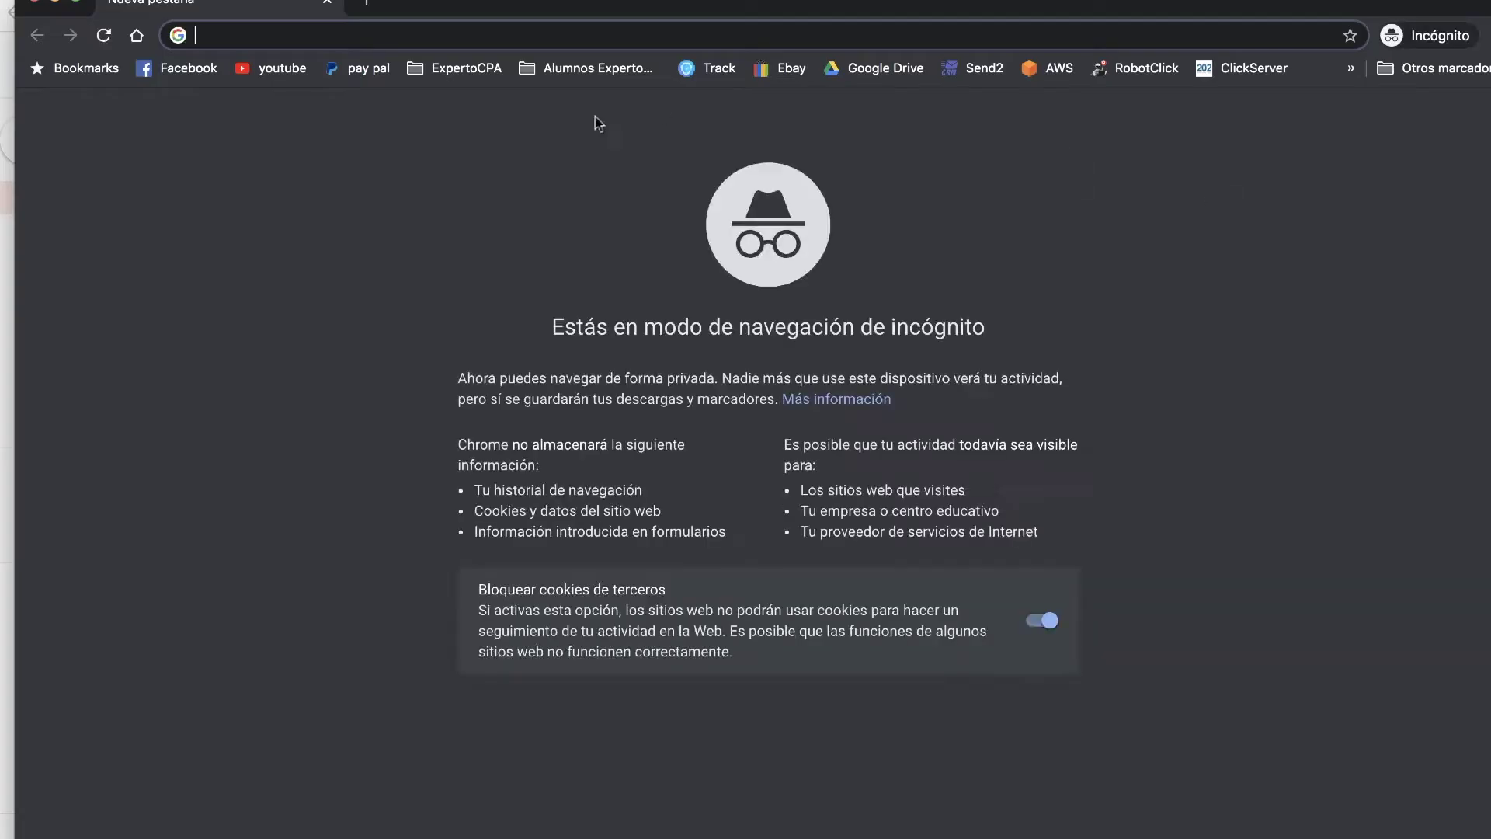
# Step: In incognito Gmail, follow the Hotmart Club email's ACTIVAR MI CUENTA link to the password page
pyautogui.press('super+v')
pyautogui.press('Return')
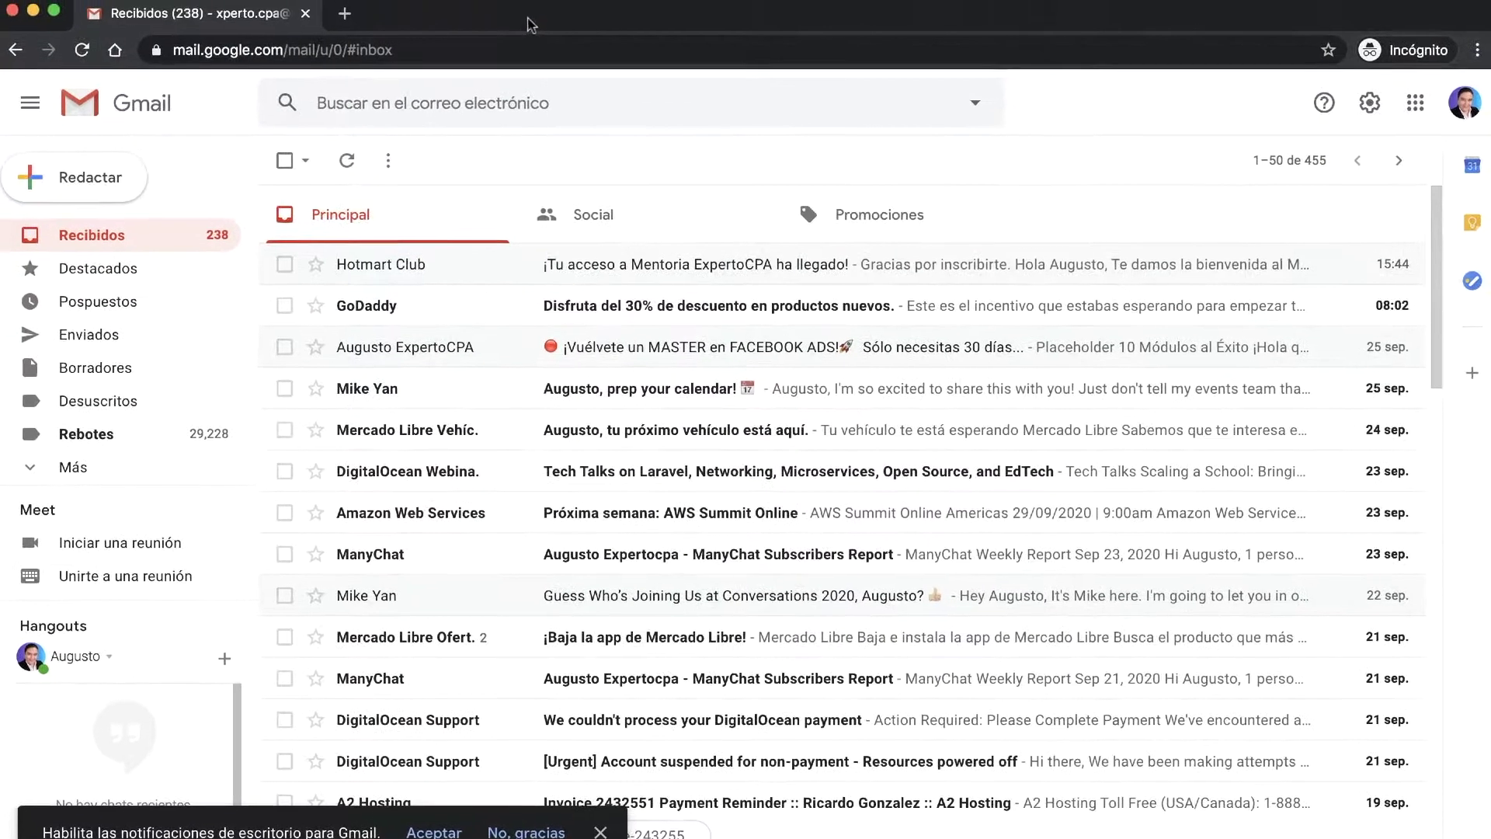
pyautogui.click(633, 265)
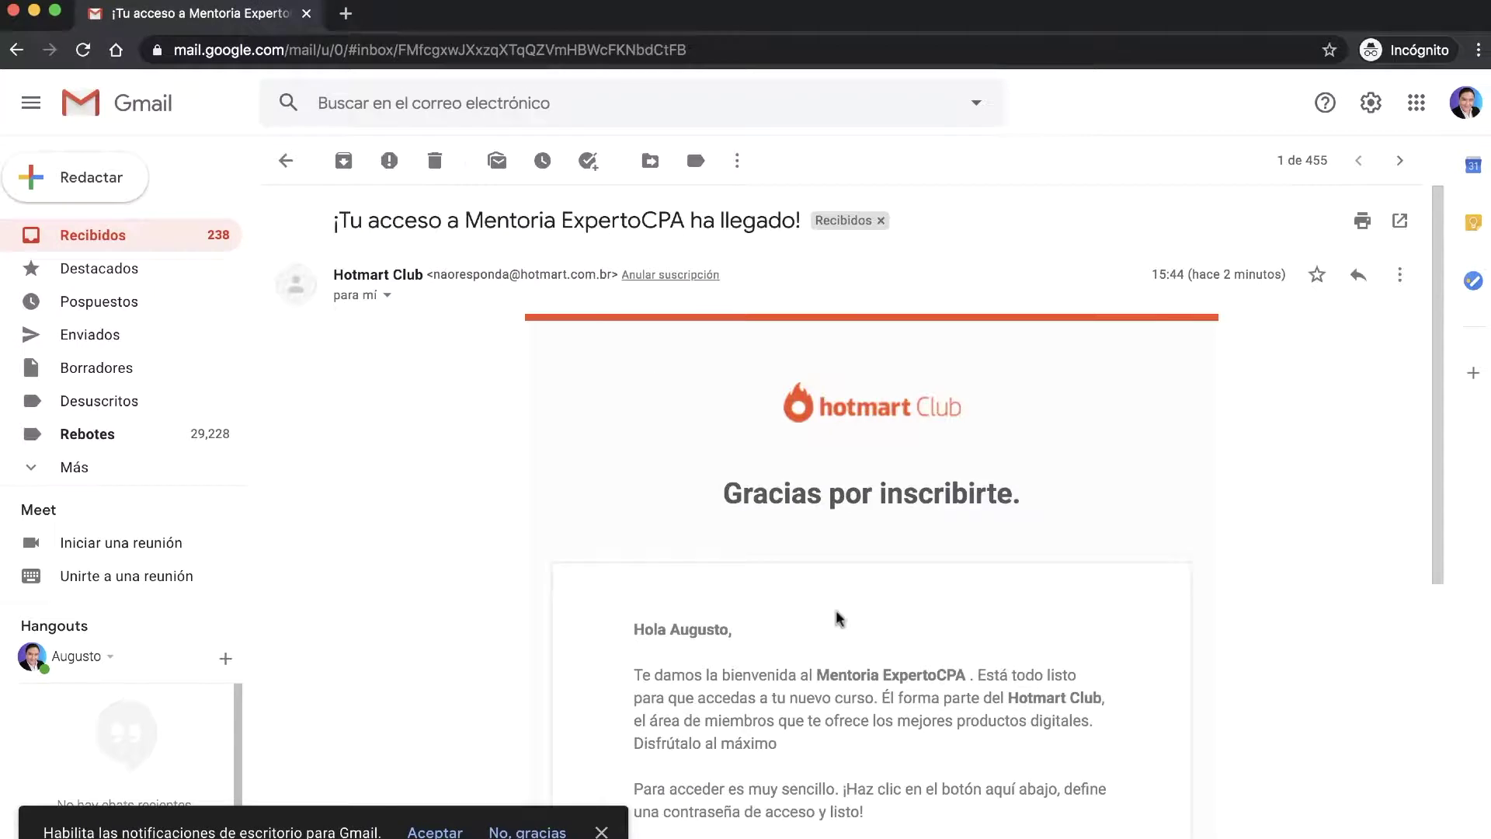
pyautogui.scroll(-7, 837, 618)
pyautogui.click(859, 436)
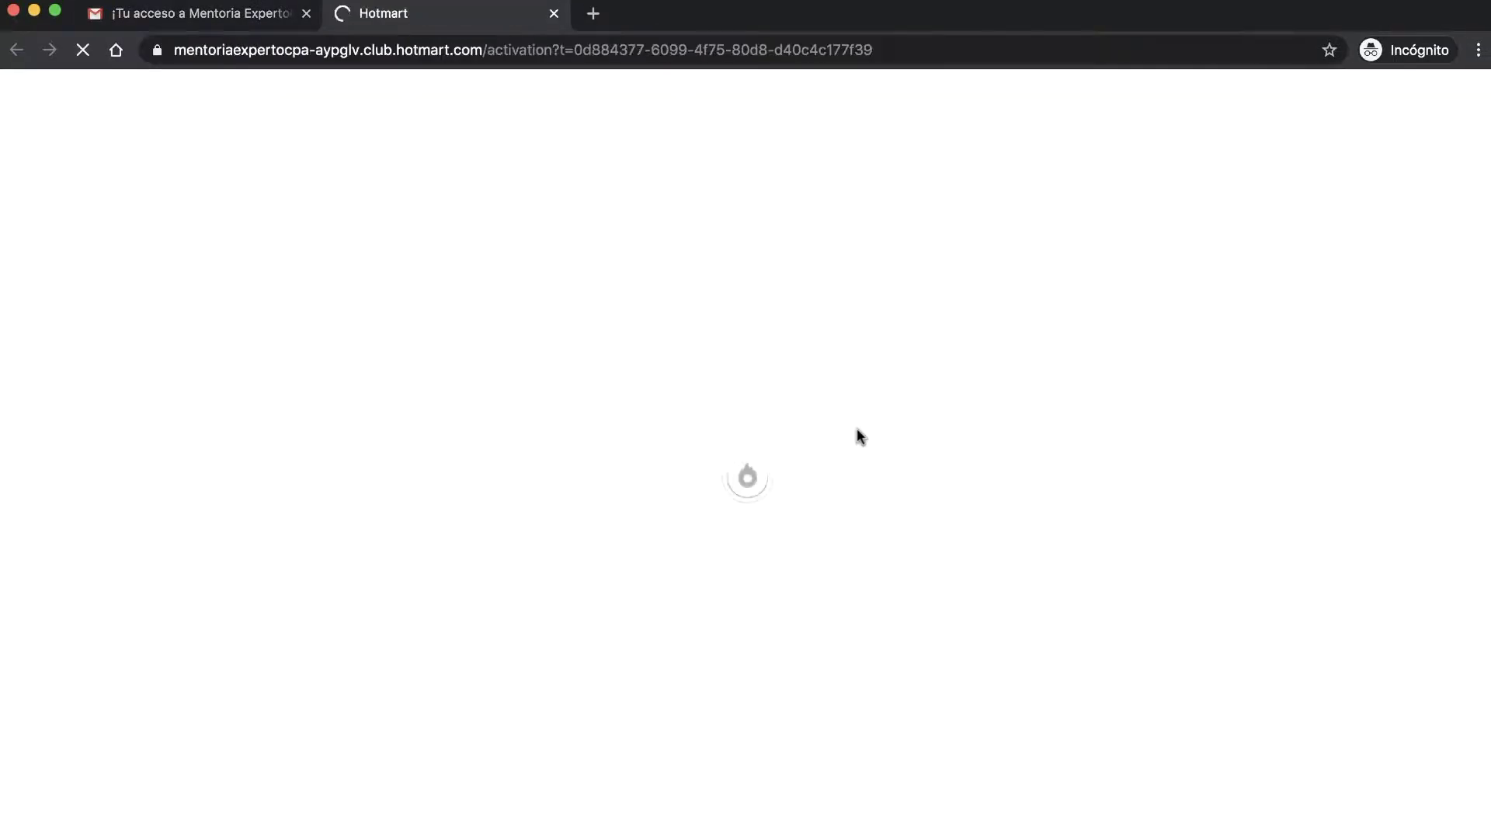
pyautogui.click(197, 17)
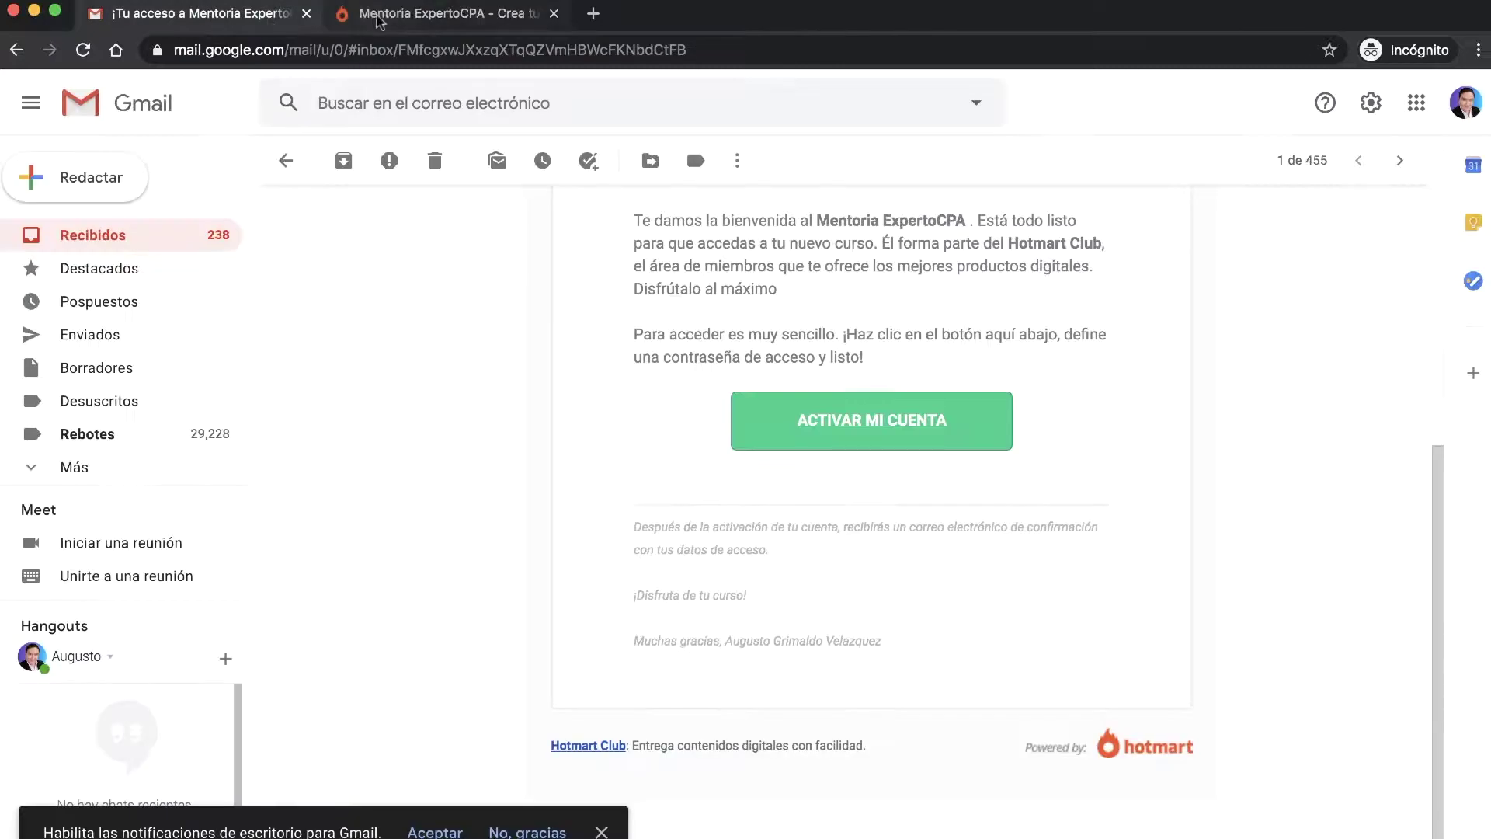
pyautogui.click(435, 14)
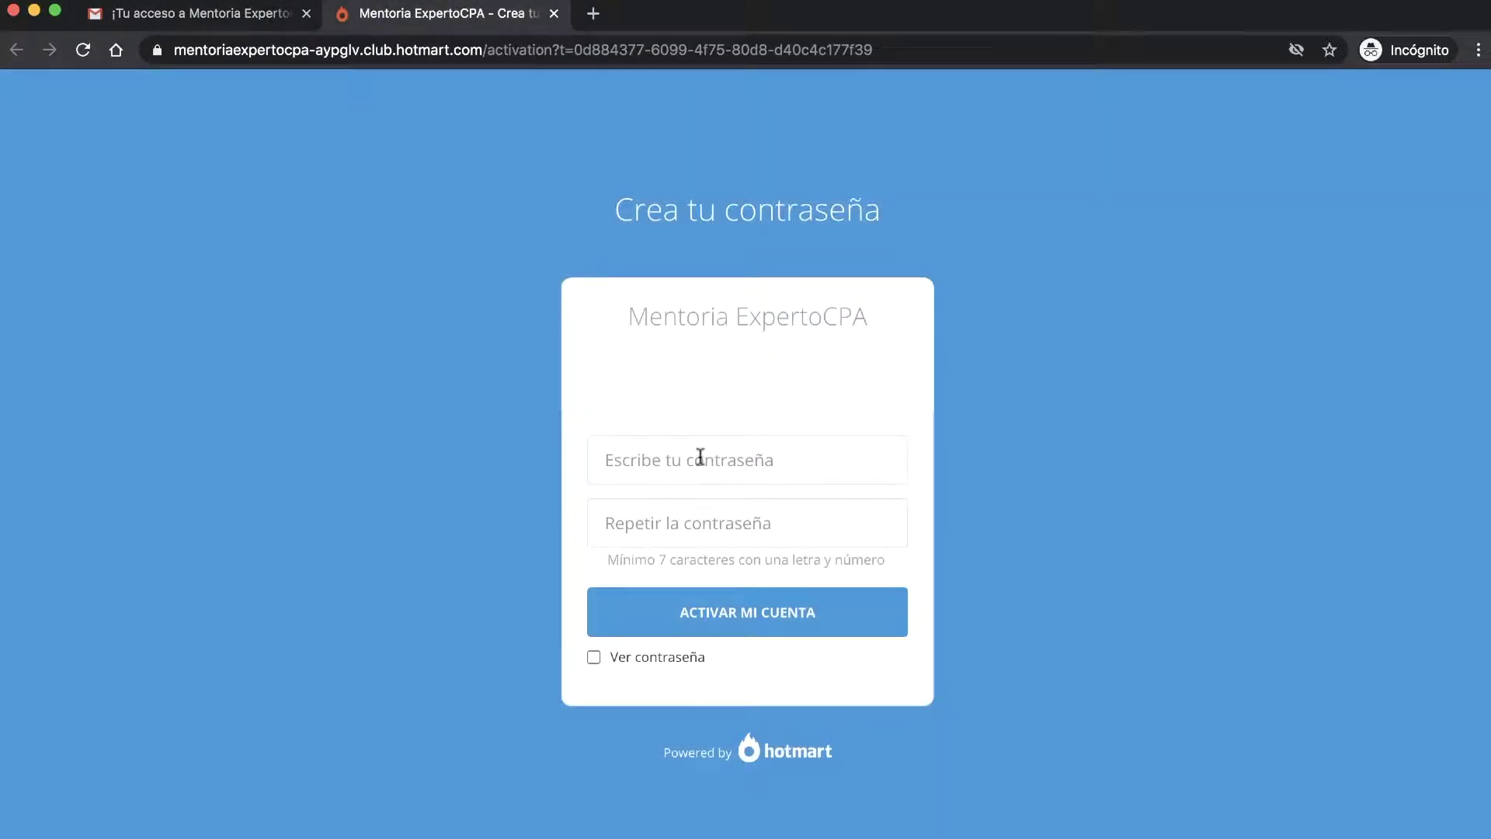
# Step: Set and confirm the account password, activate the account, and return to the Gmail inbox
pyautogui.click(702, 450)
pyautogui.write('••')
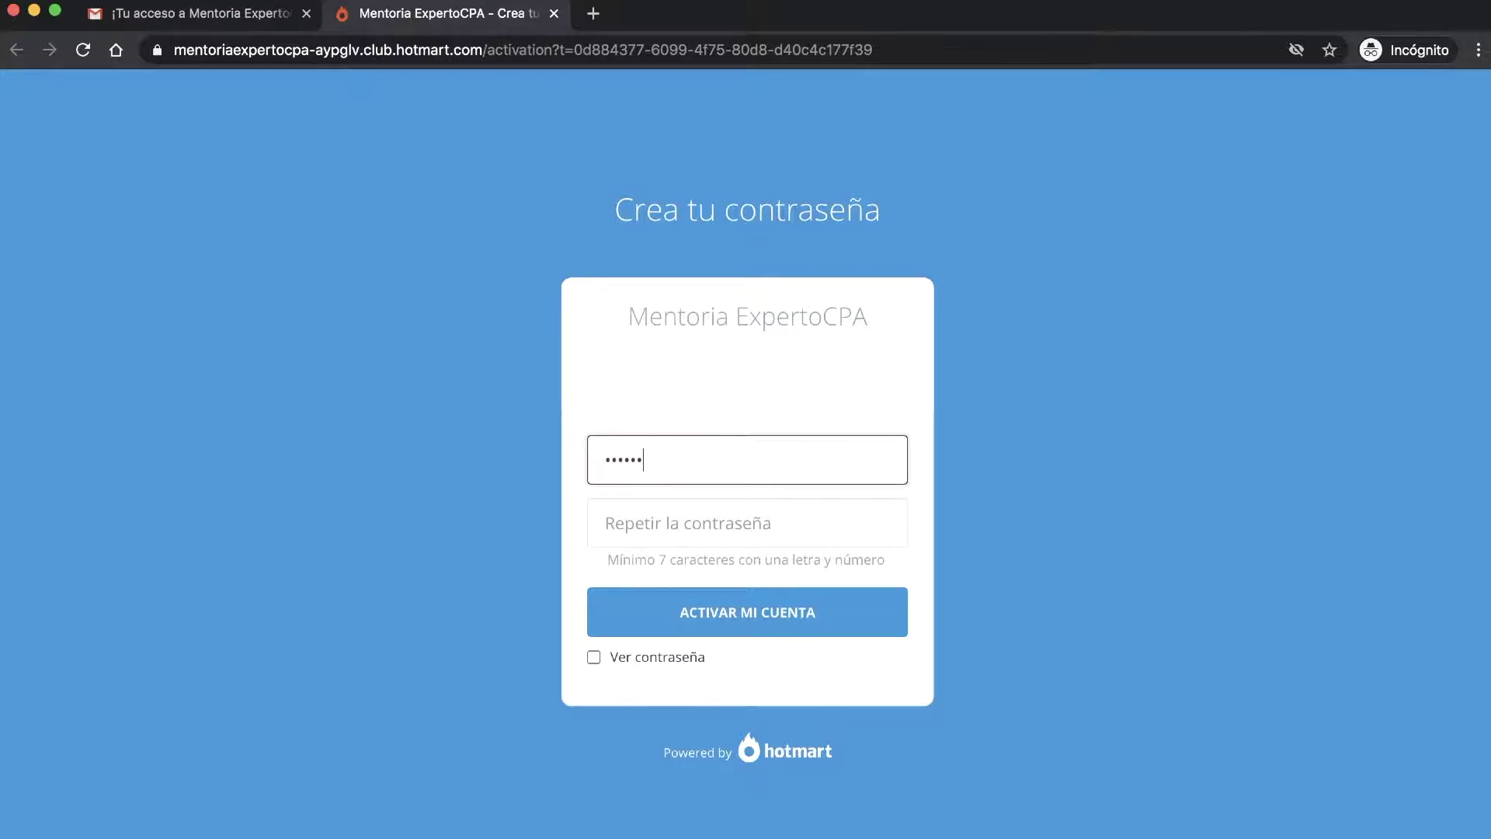
pyautogui.press('Tab')
pyautogui.write('•')
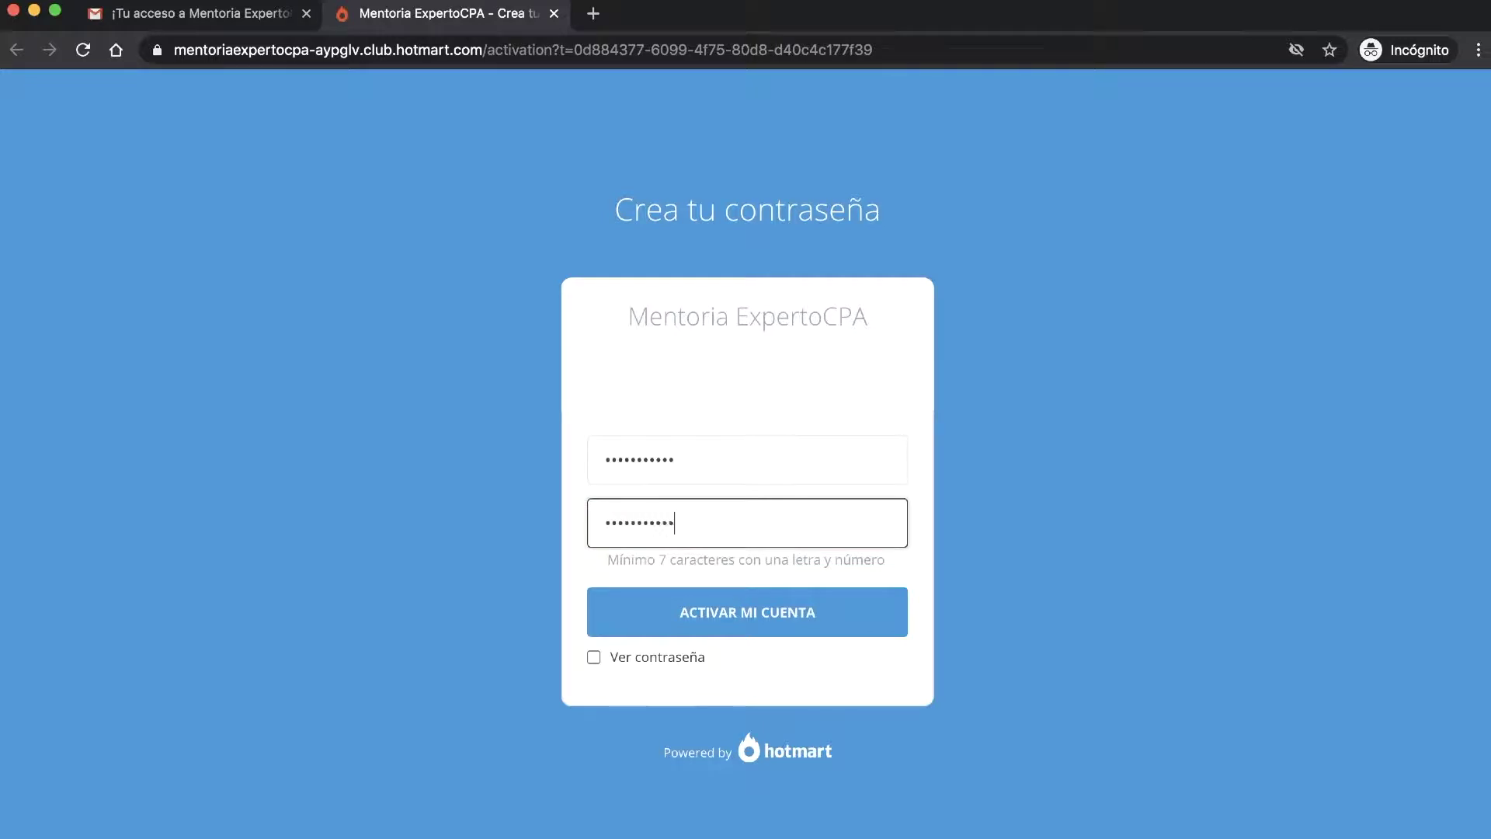
pyautogui.click(712, 613)
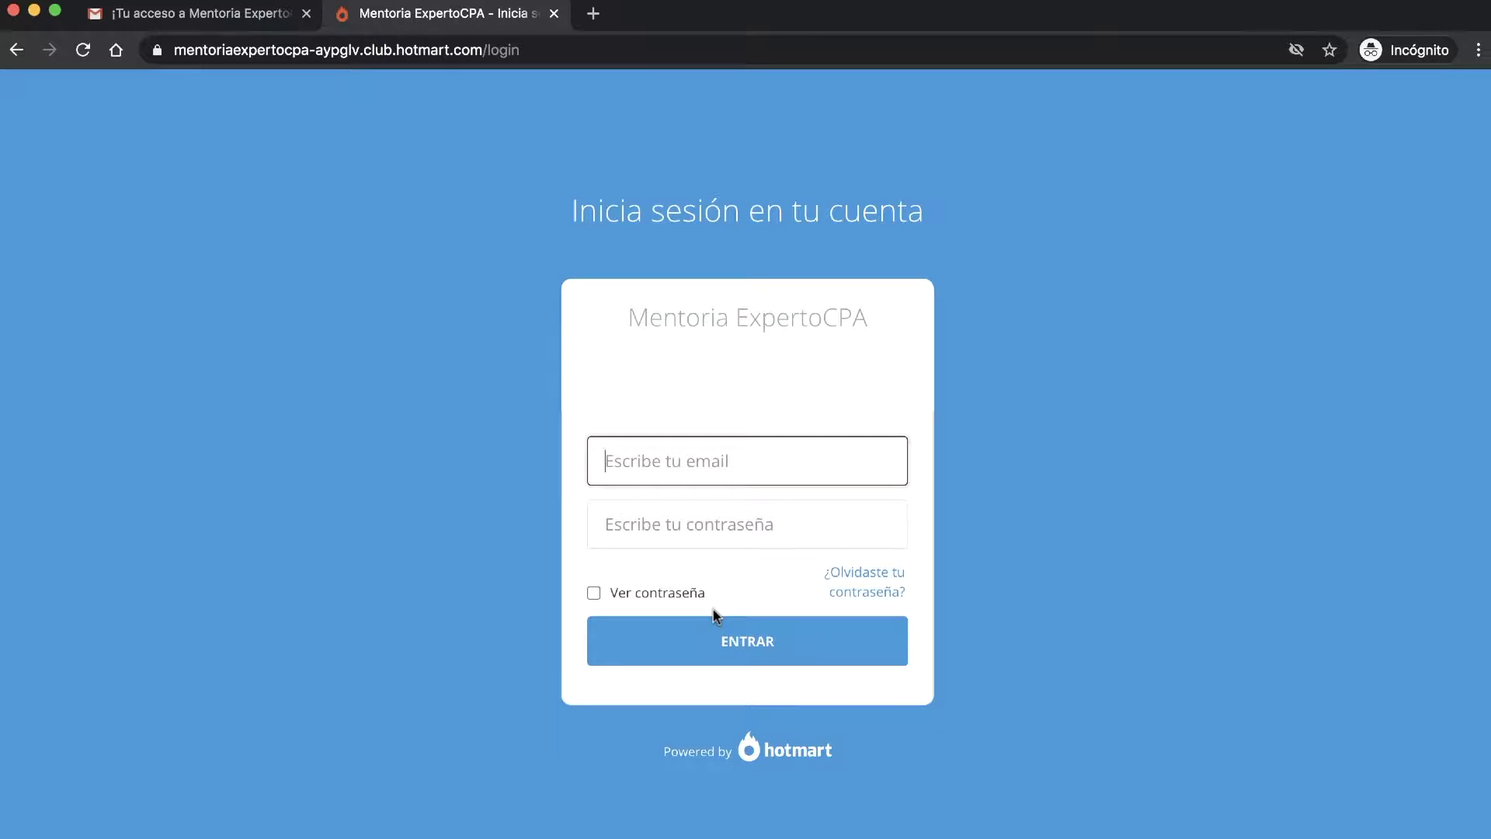
pyautogui.click(198, 13)
pyautogui.click(132, 198)
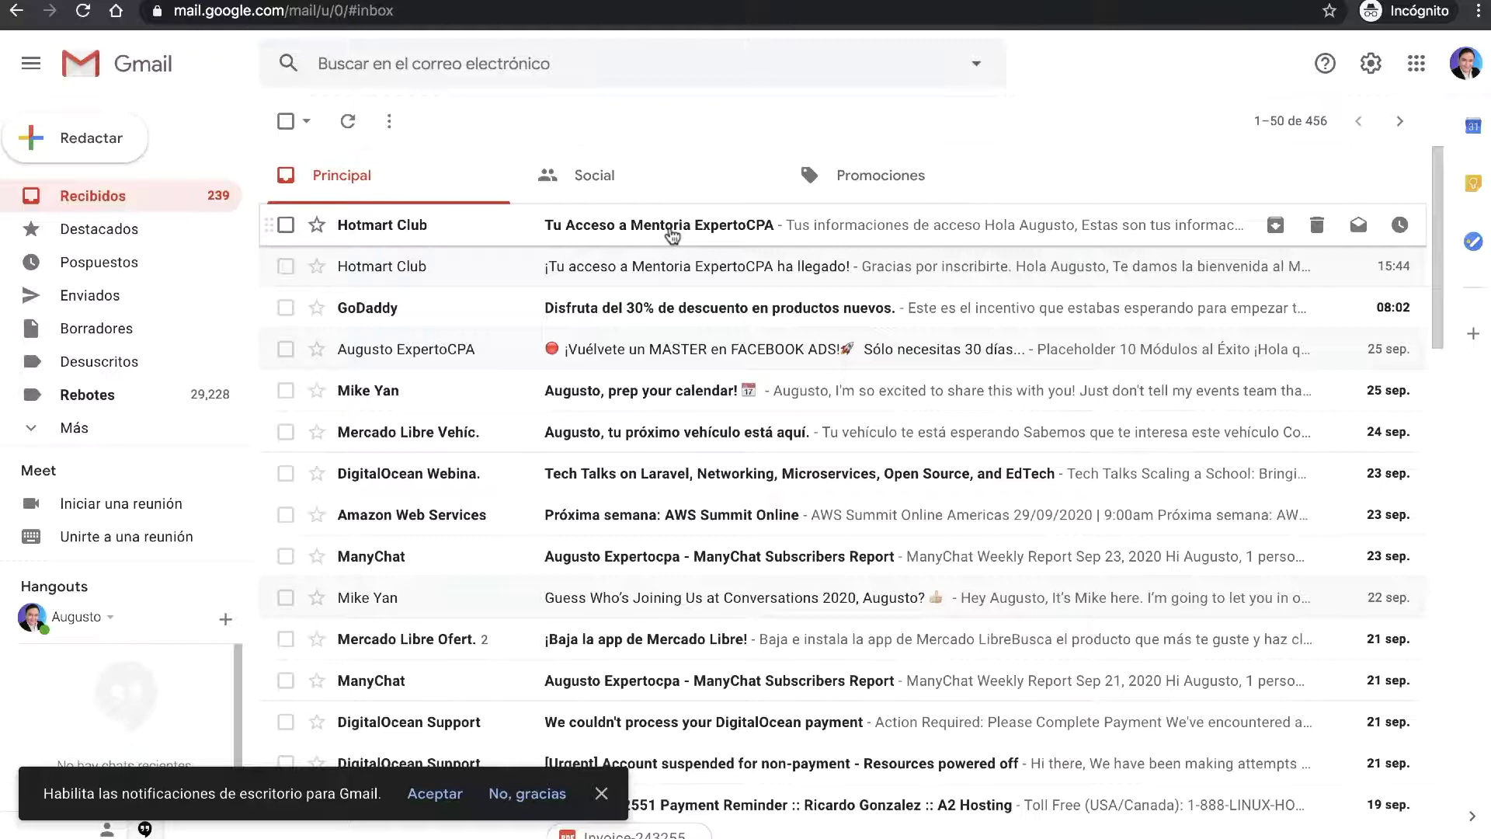
# Step: Read the 'Tu Acceso a Mentoria ExpertoCPA' email with its members-area link and login e-mail
pyautogui.click(671, 232)
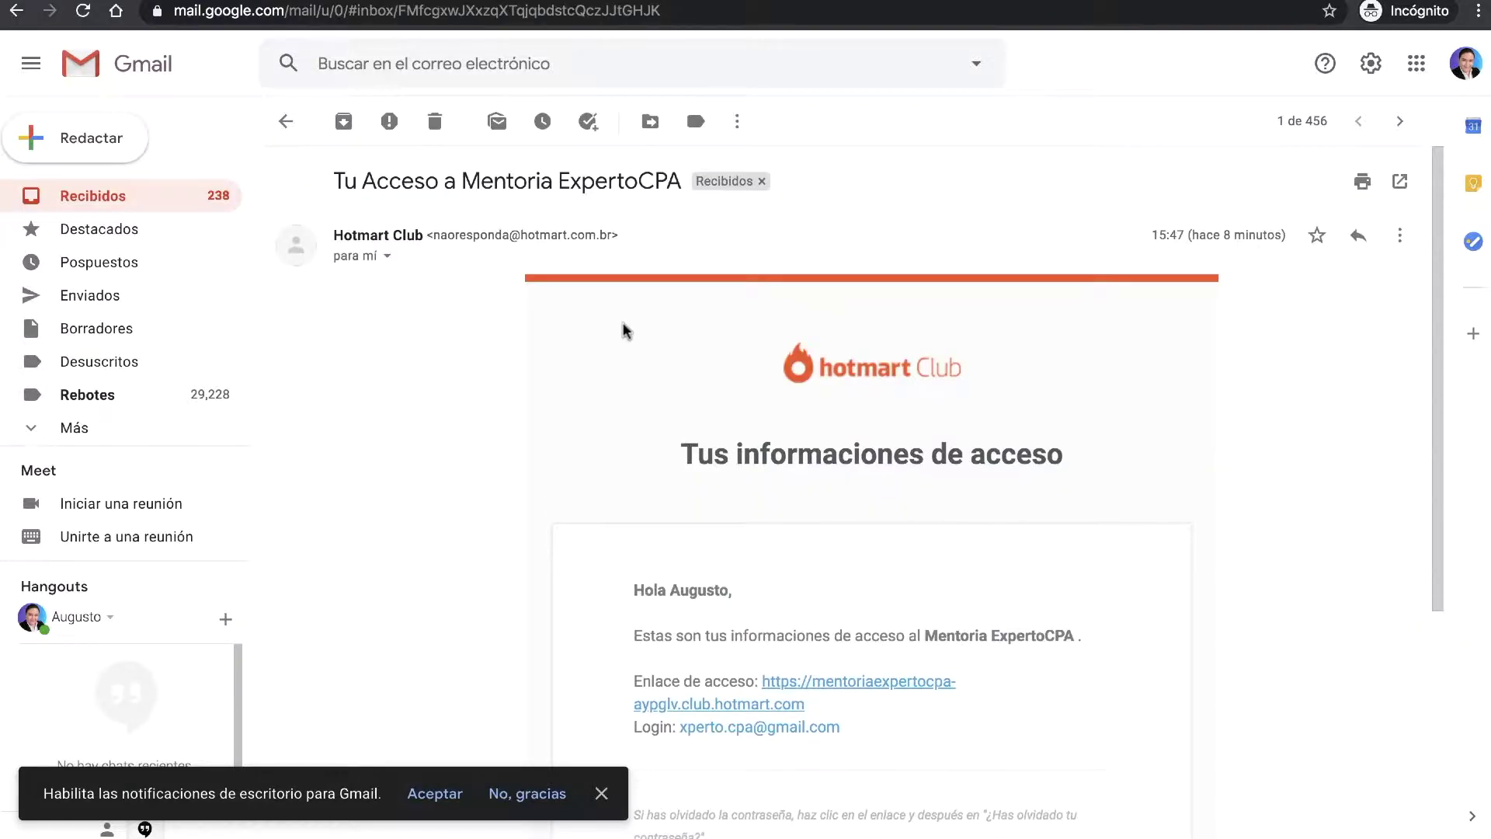
pyautogui.scroll(-3, 625, 331)
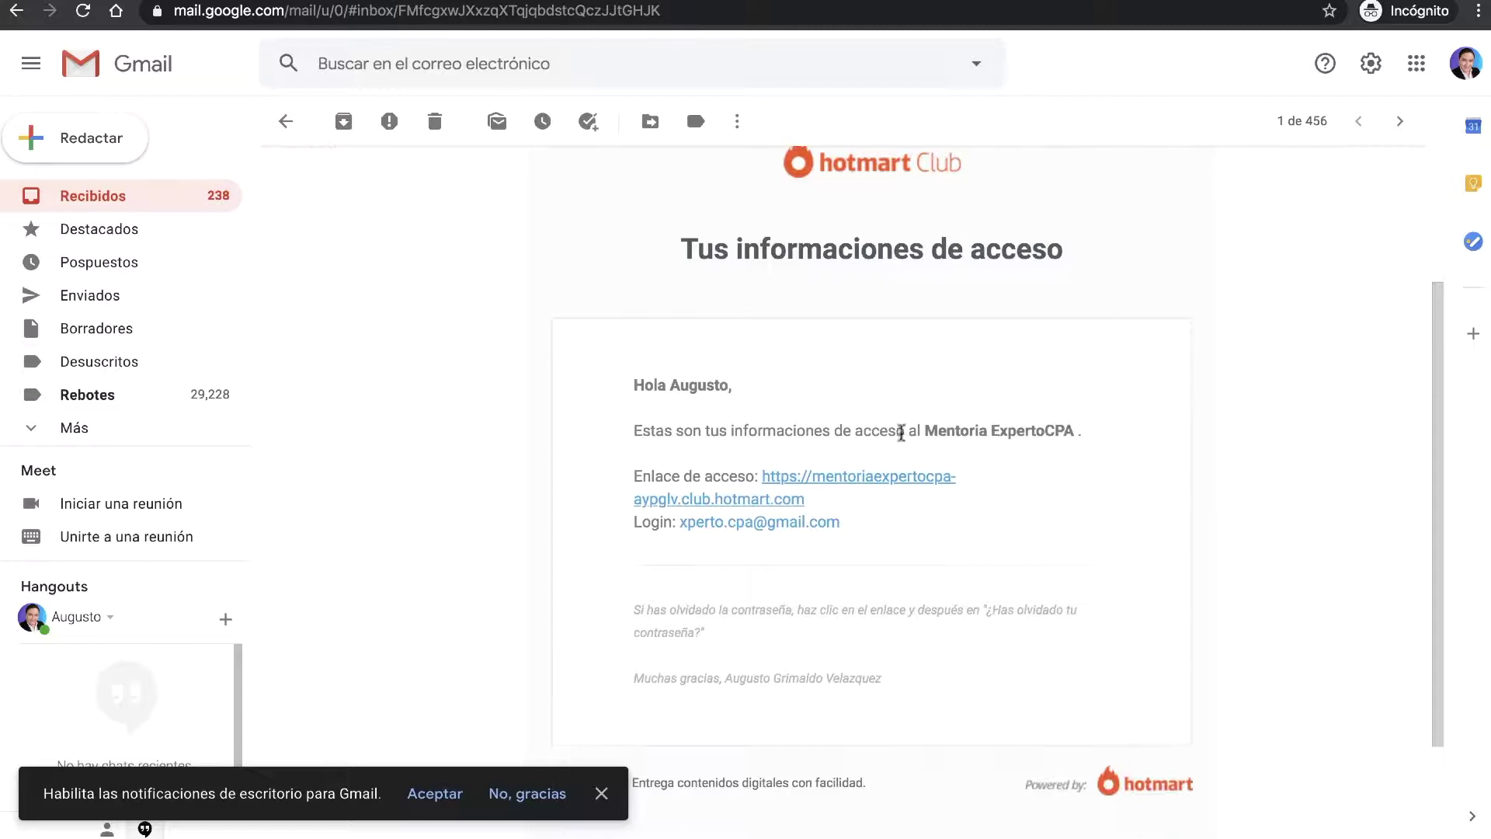
pyautogui.scroll(3, 901, 432)
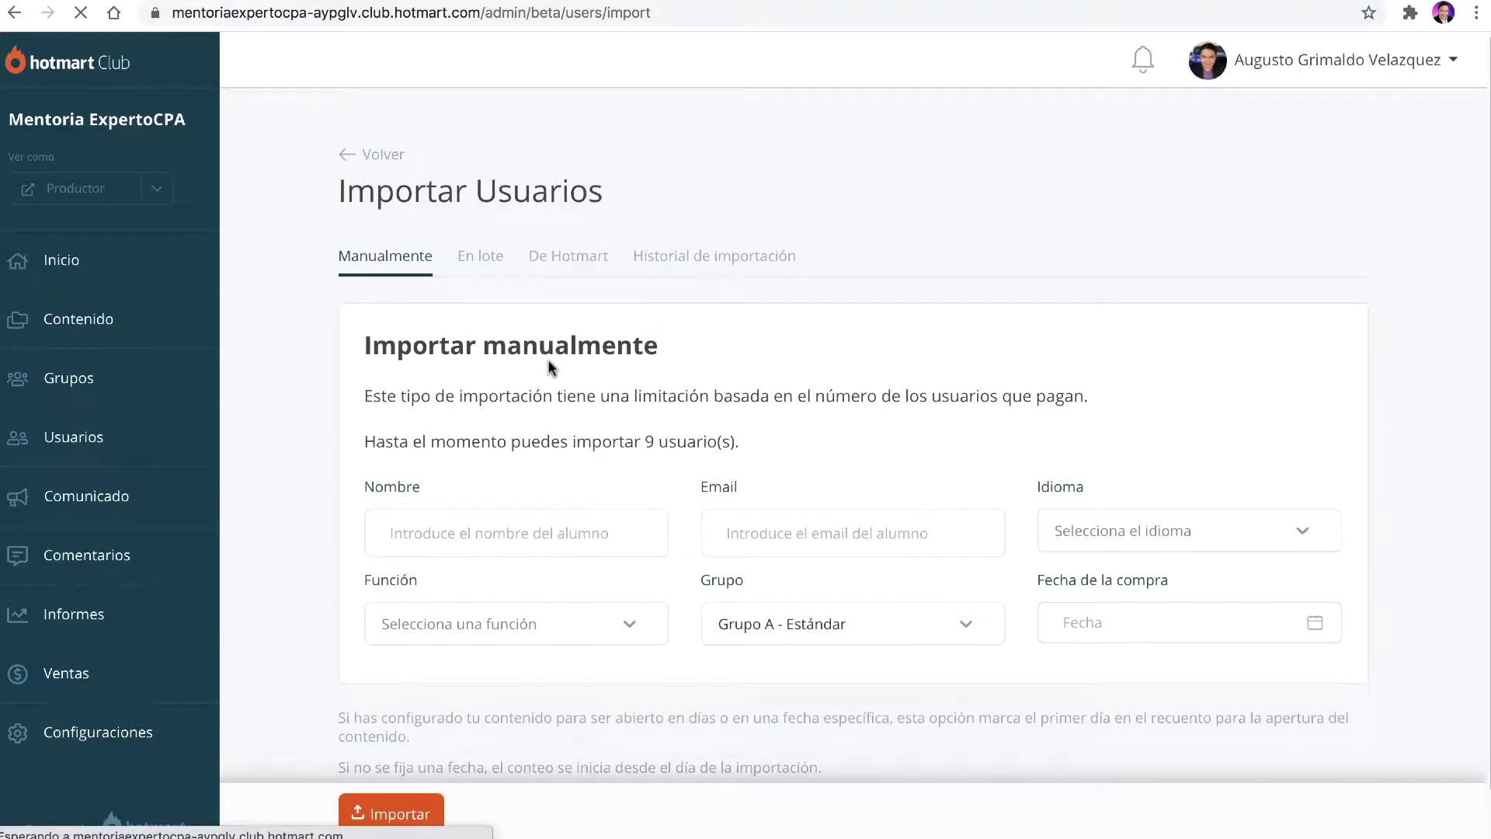
# Step: Show the Usuarios list with the active student, last accessed 26/09/2020, and dismiss the notification prompt
pyautogui.click(95, 439)
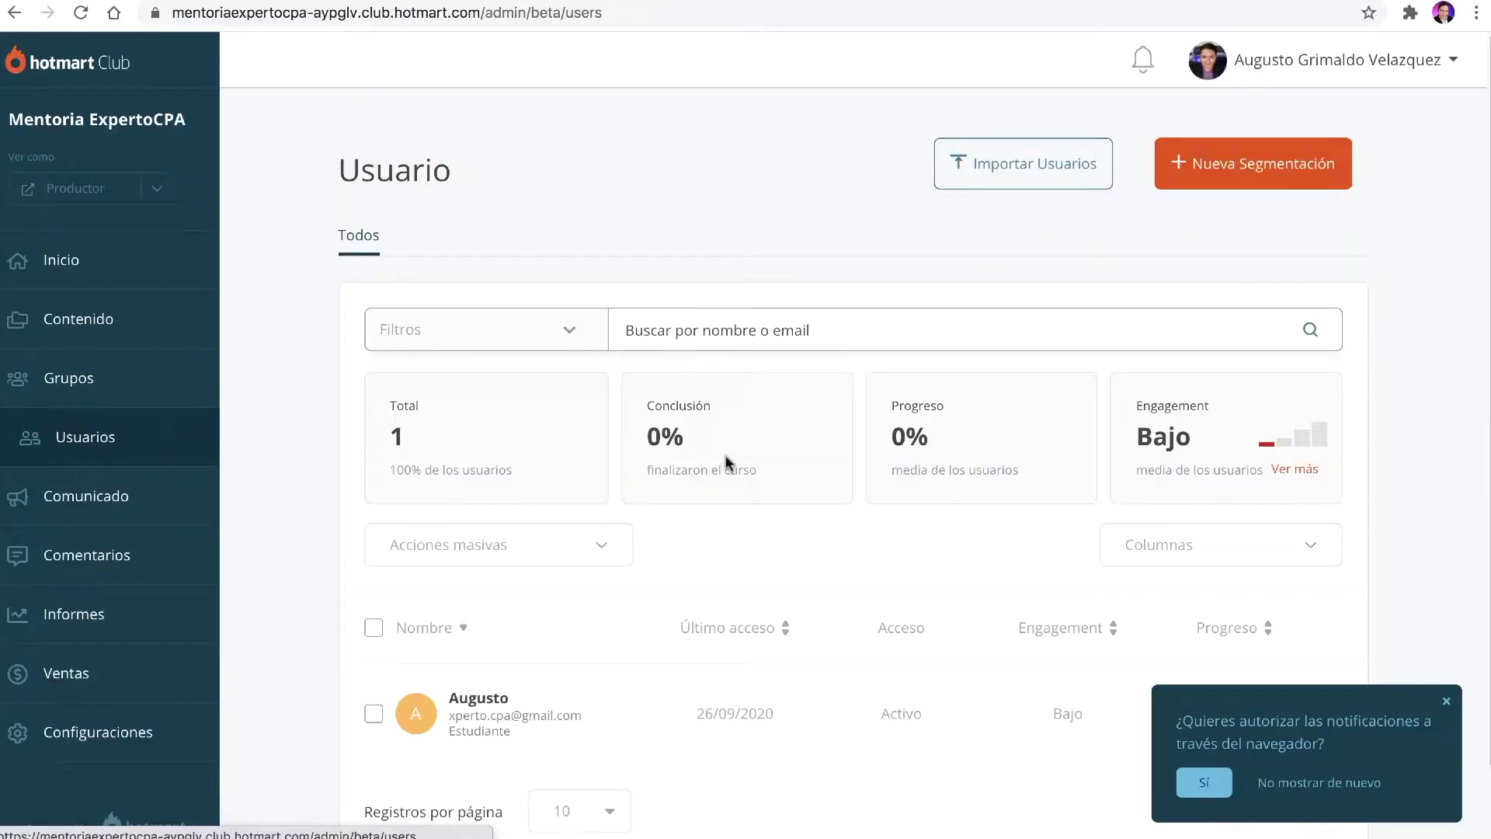
pyautogui.click(1447, 703)
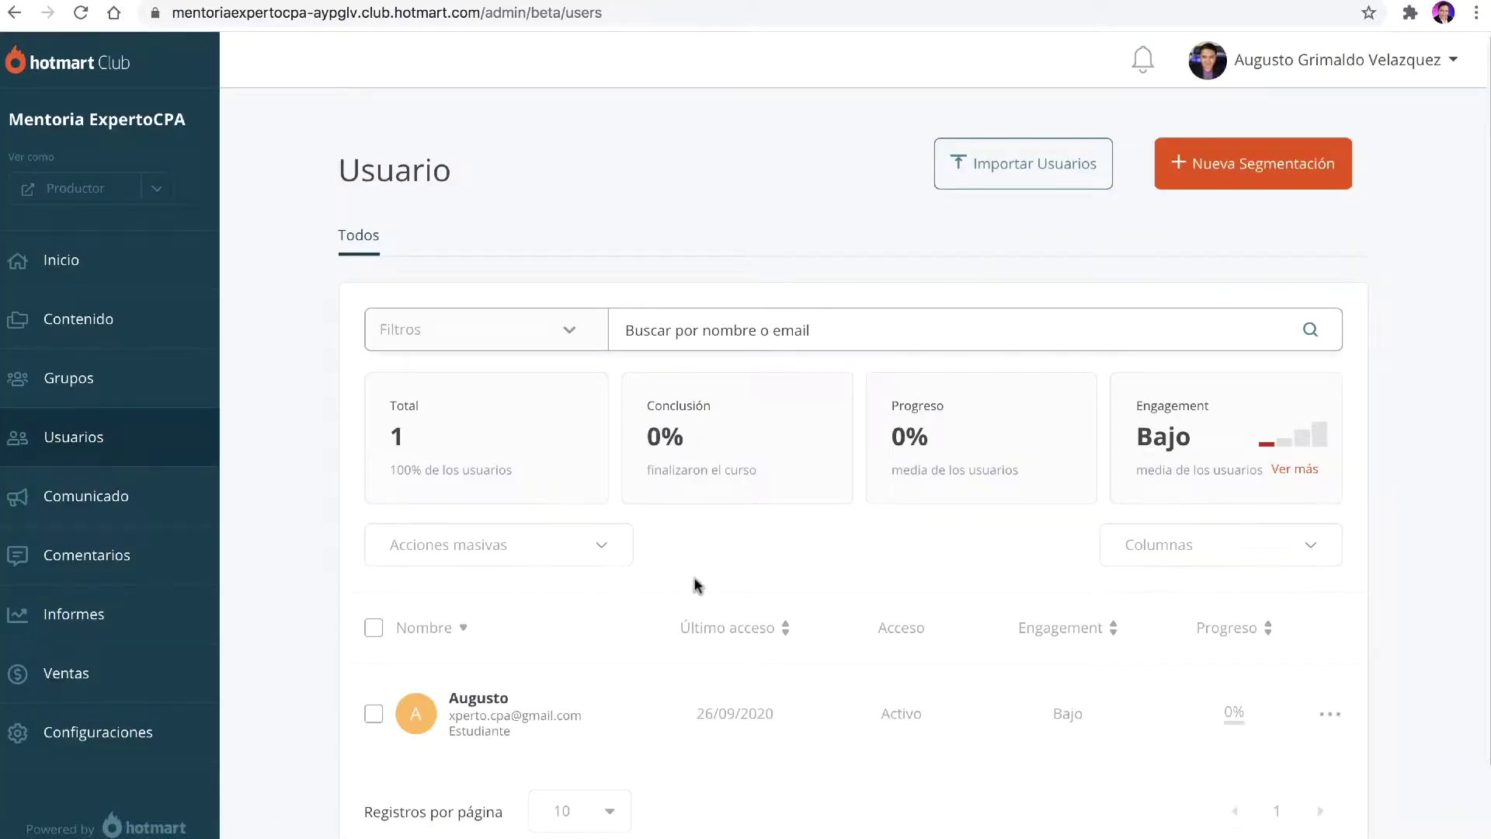
pyautogui.scroll(-1, 695, 586)
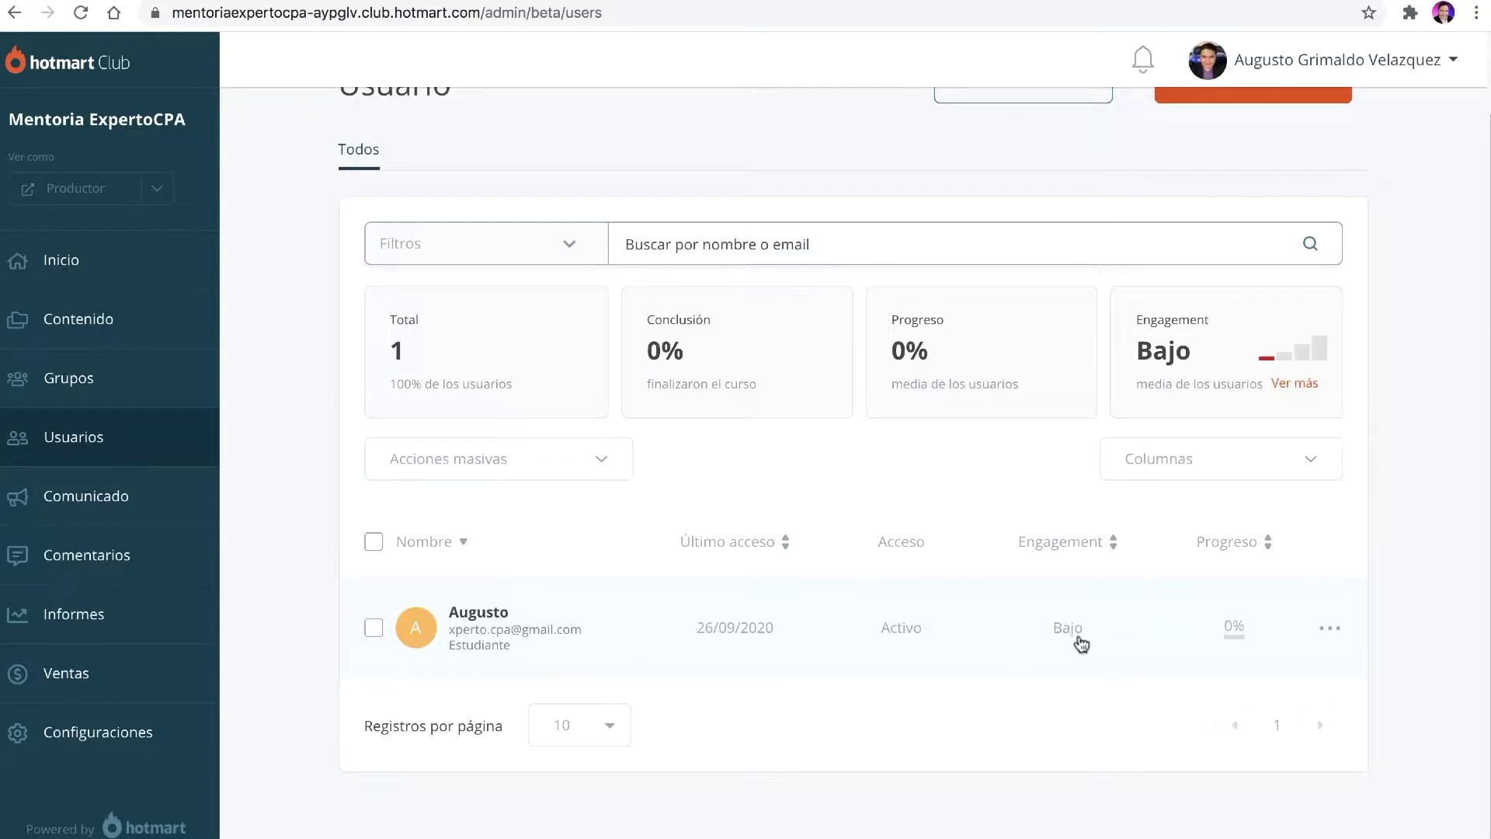
# Step: Delete the active student via Excluir and confirm the permanent deletion with Ok
pyautogui.click(1329, 629)
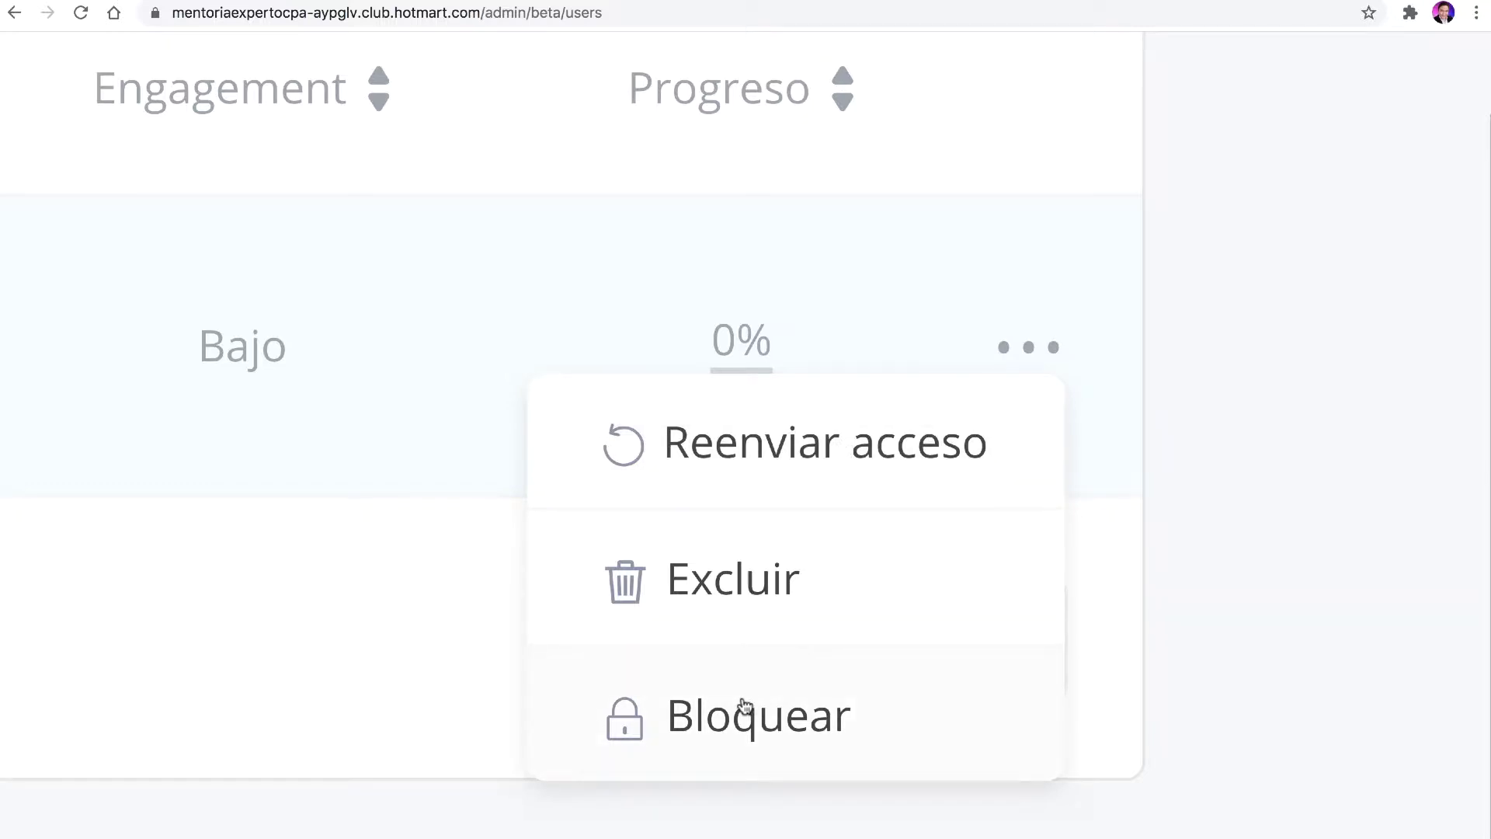
pyautogui.click(722, 579)
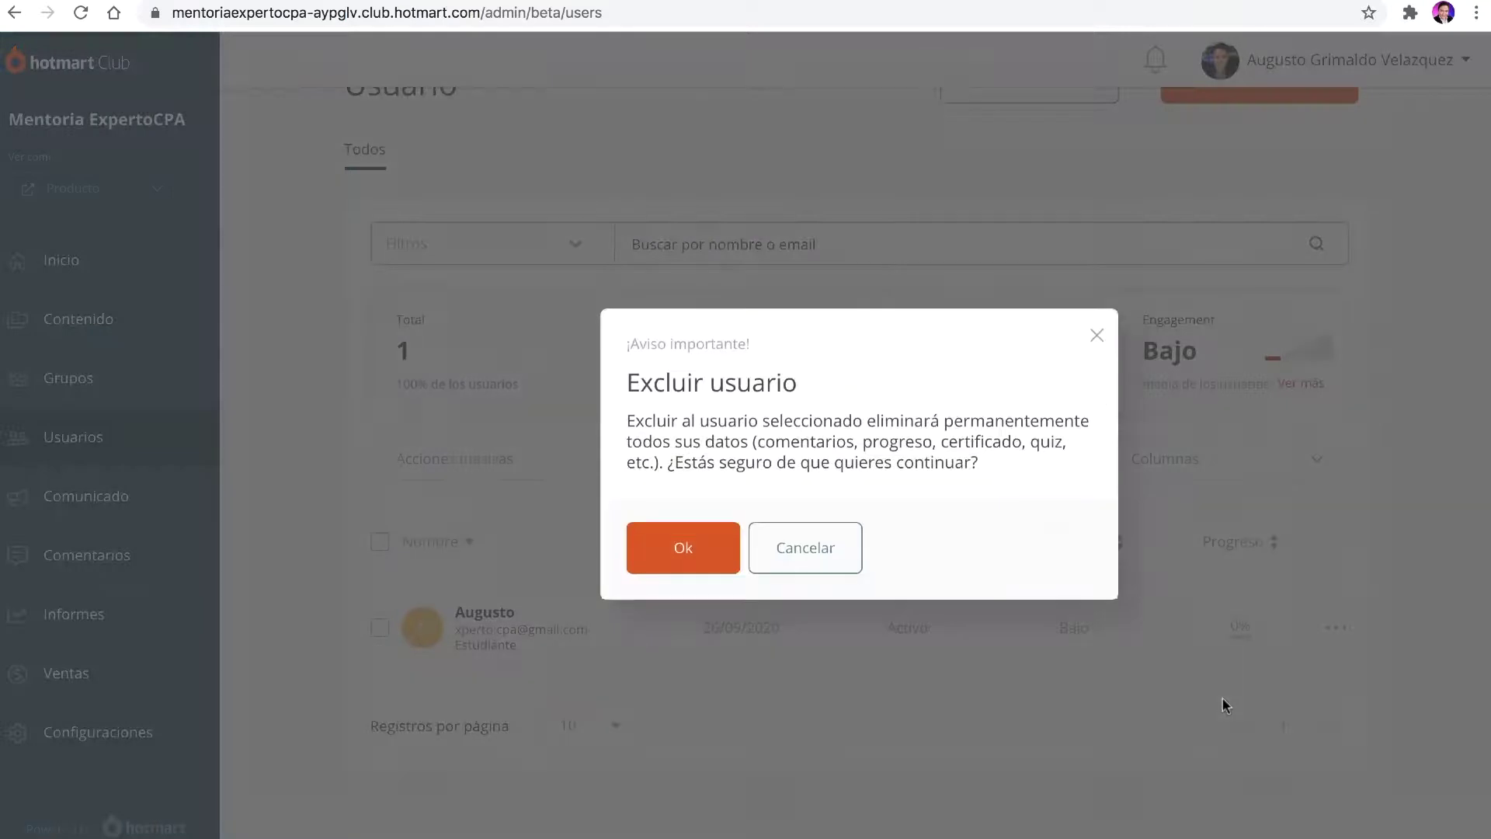
pyautogui.click(679, 548)
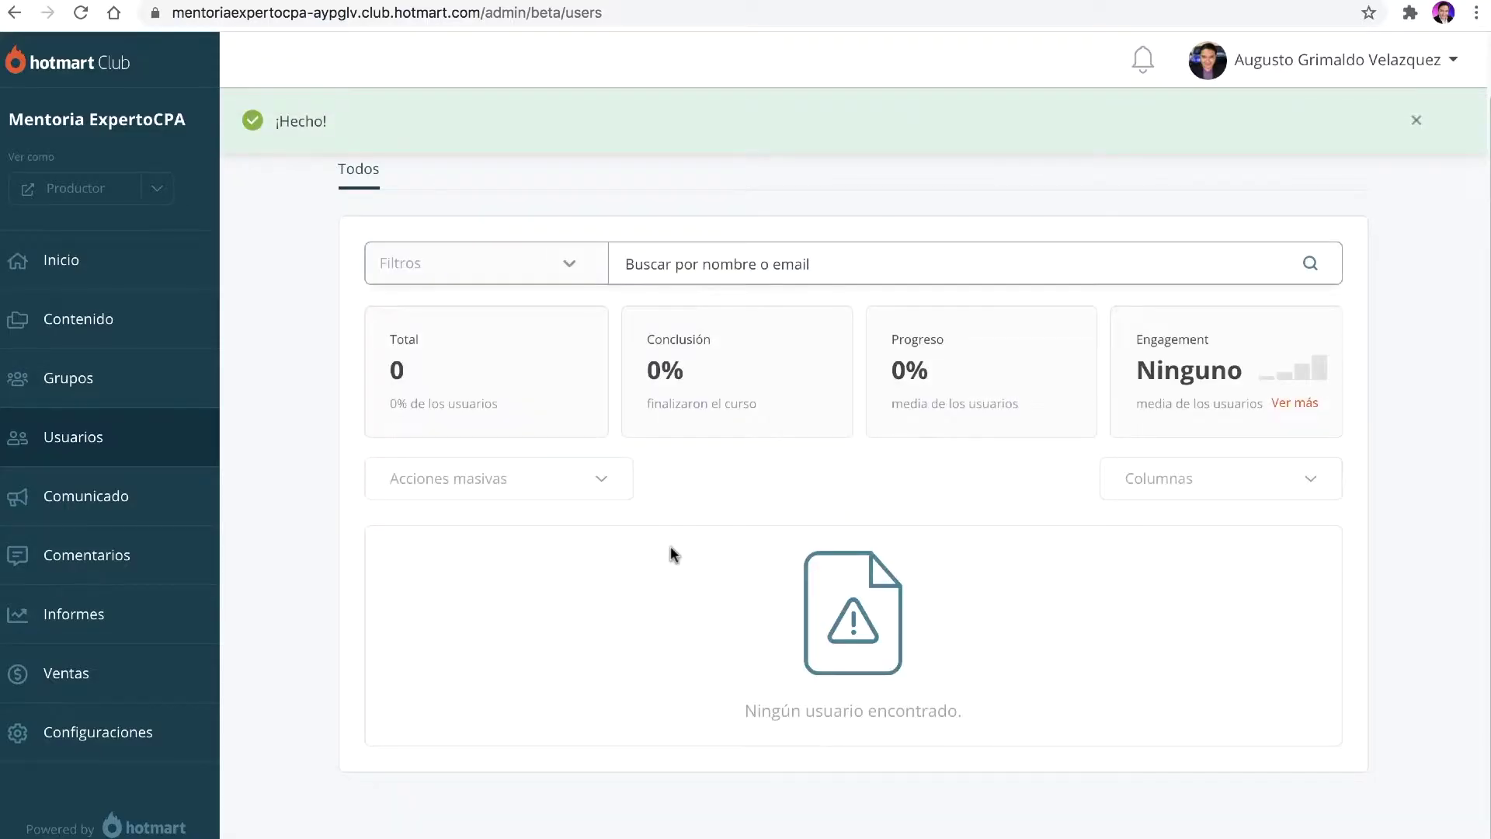